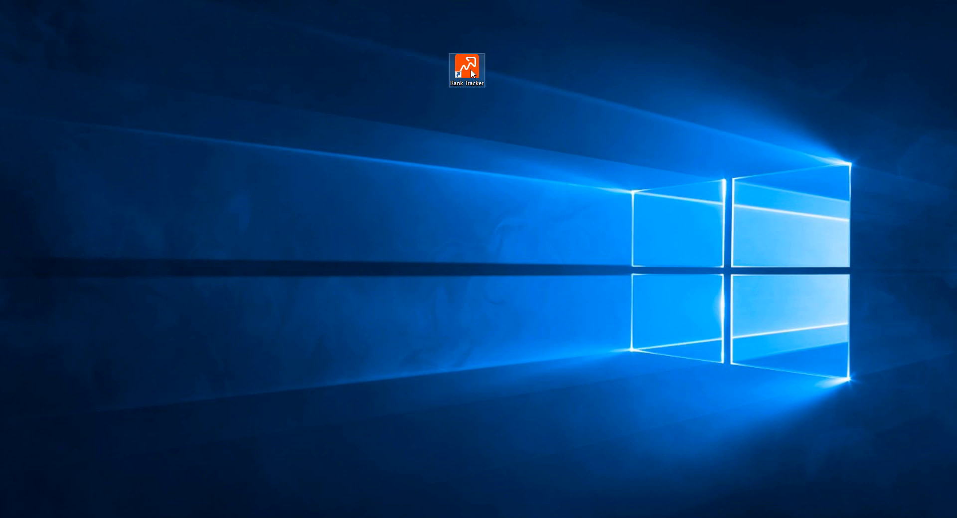
Launch Rank Tracker and set seopowersuite.com as the site to check in the new rankings monitoring project
double_click(471, 69)
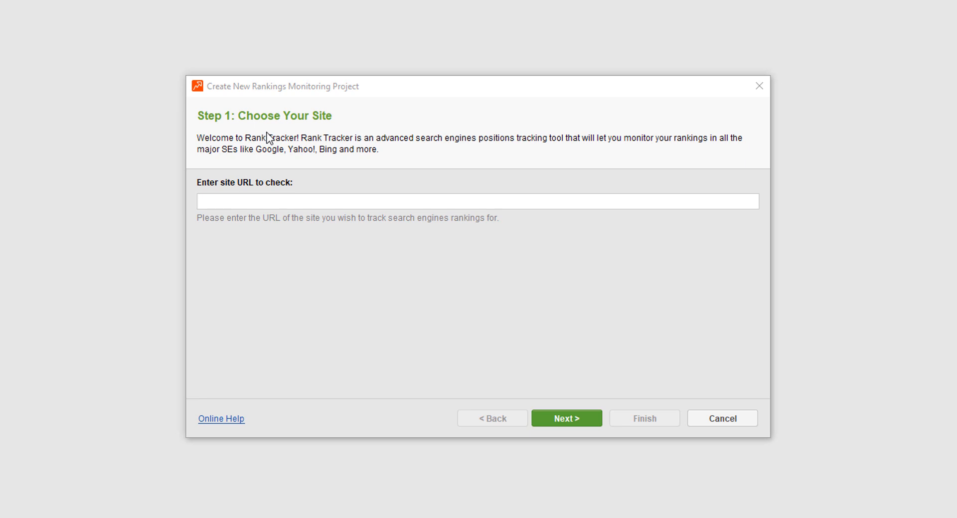
left_click(258, 196)
type("seop")
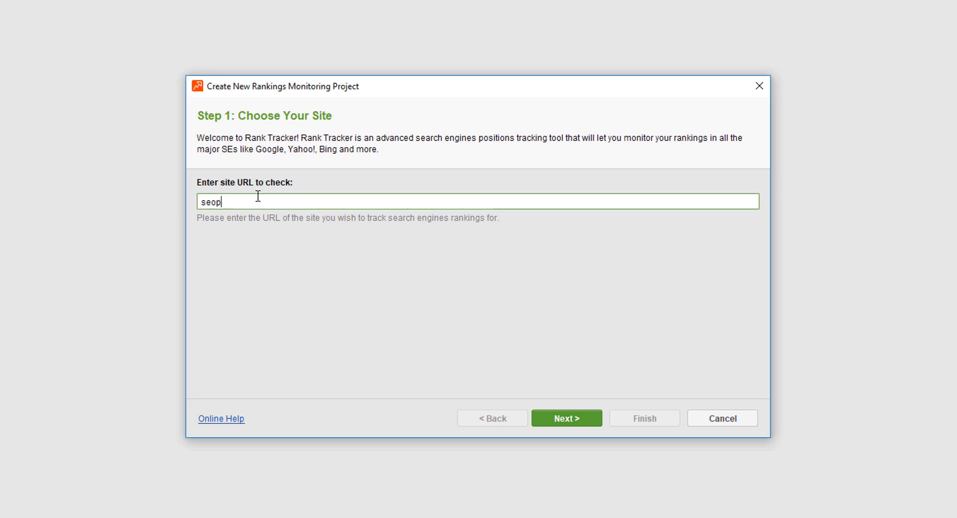
type("owersuite.com")
left_click(578, 418)
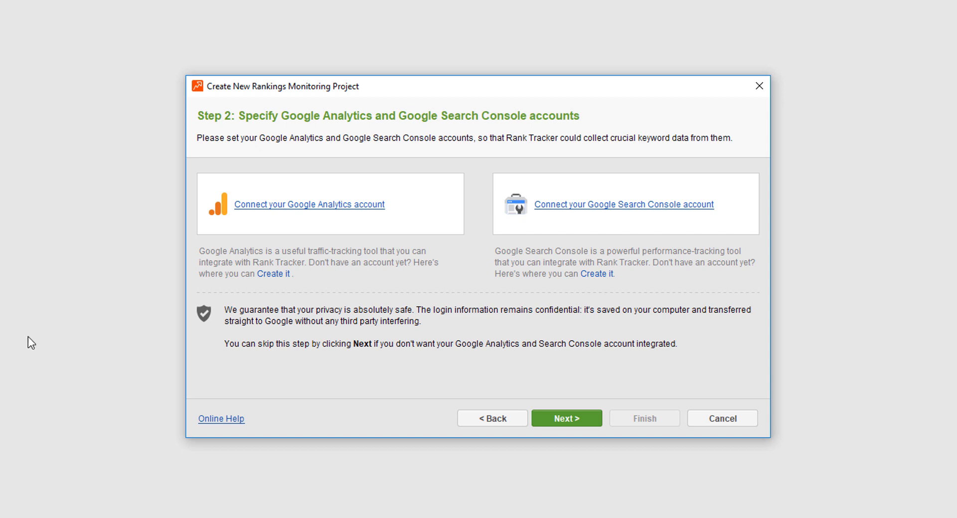
Skip connecting the Google accounts and replace the suggested keyword with the copied list of SEO PowerSuite and rank tracker keywords
left_click(555, 420)
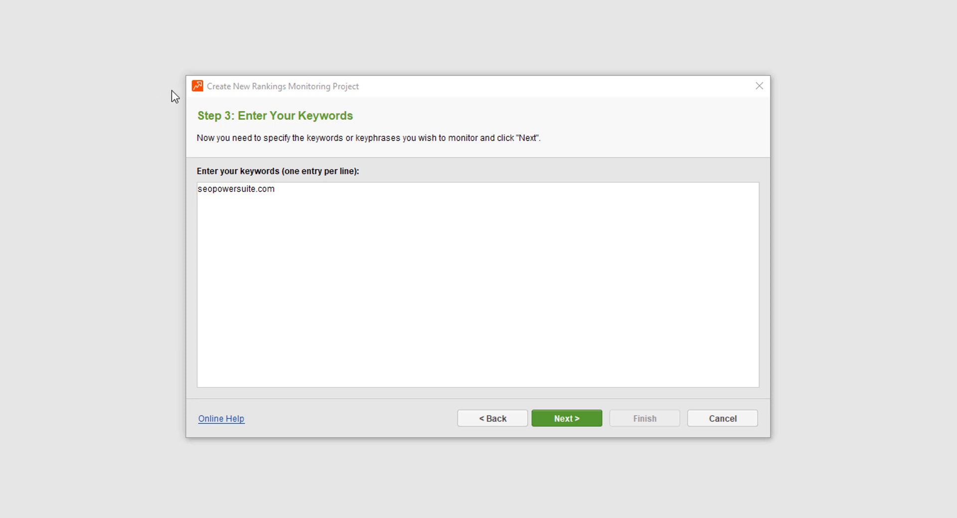
left_click(301, 195)
key("ctrl+a")
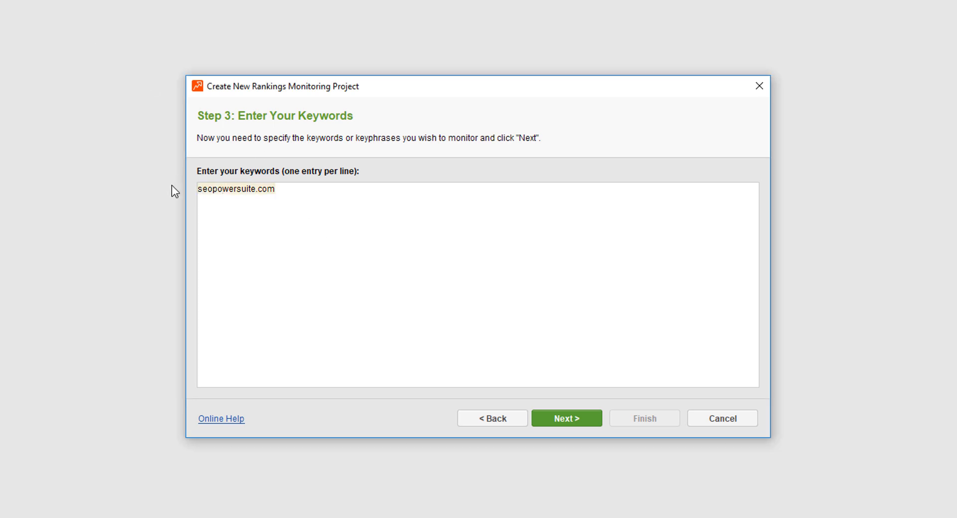
key("ctrl+v")
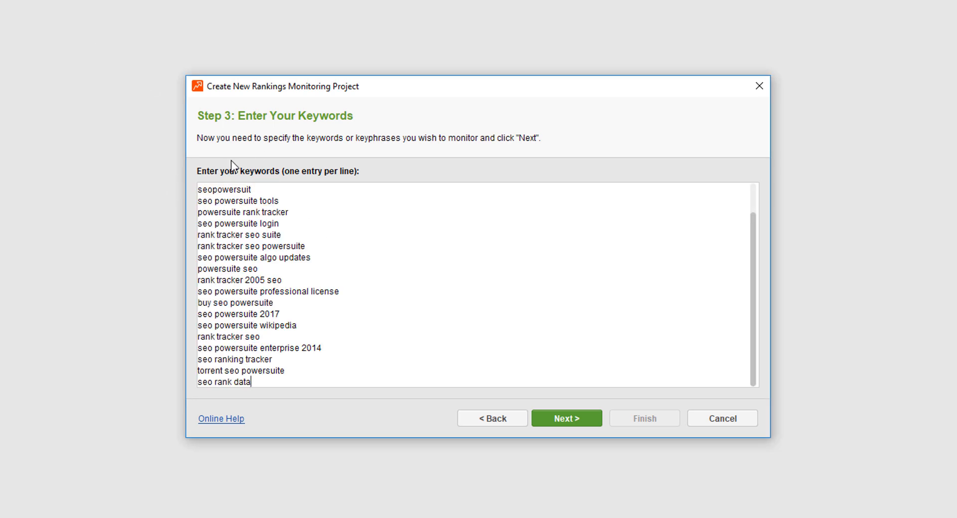
left_click_drag(301, 92, 285, 73)
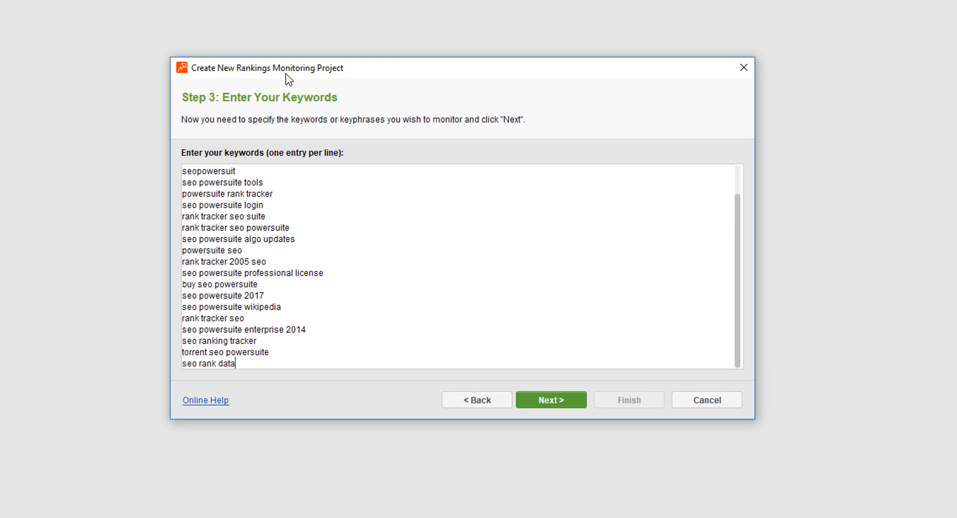
left_click(542, 399)
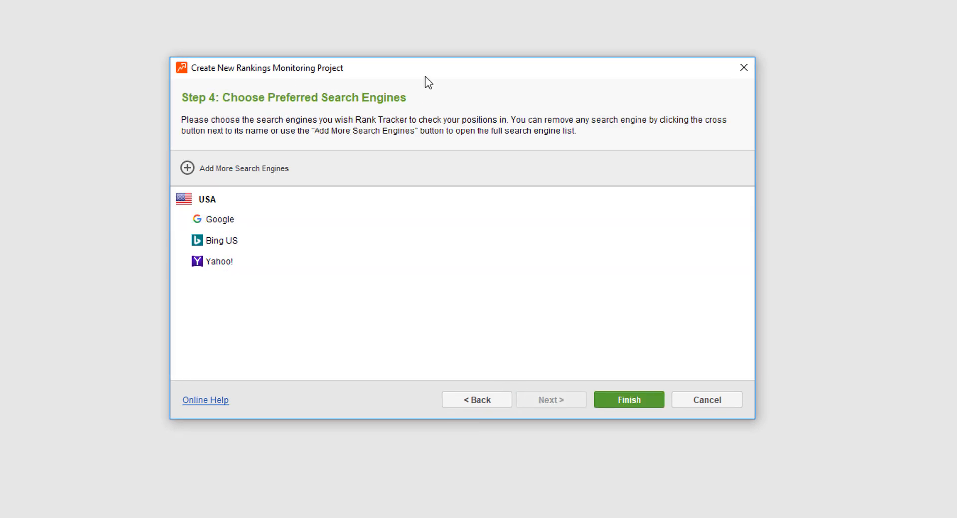
Add Google.com (Maps) from the USA group of the full search engine list to the preferred search engines
left_click_drag(421, 58, 420, 1)
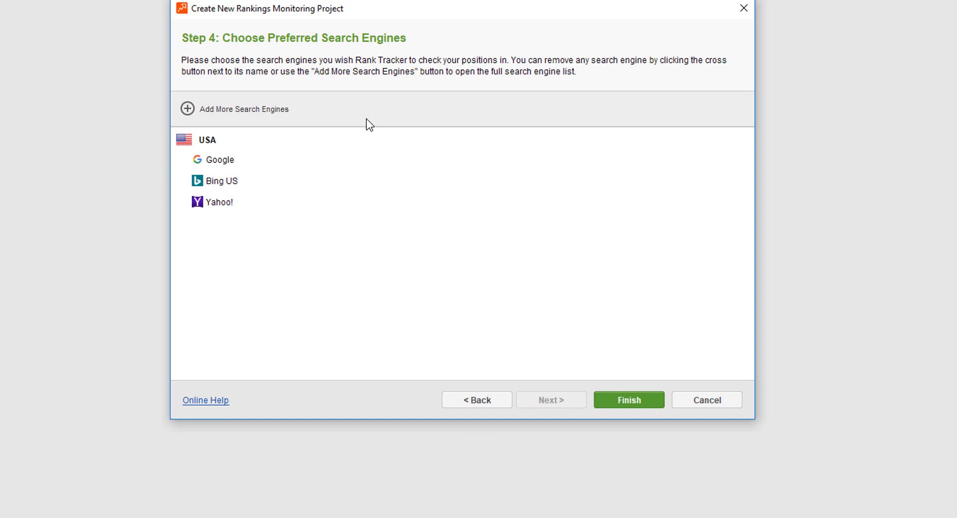
left_click(223, 116)
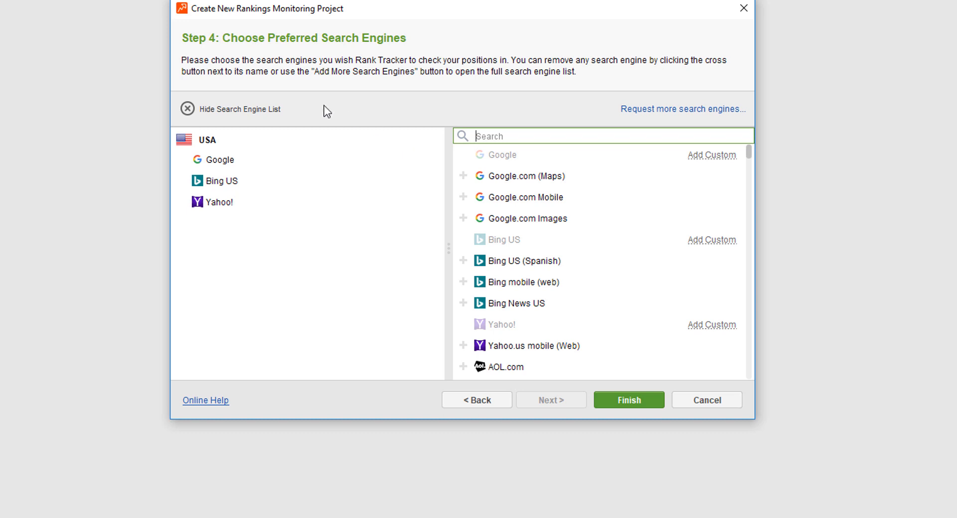
scroll(574, 212, "down", 10)
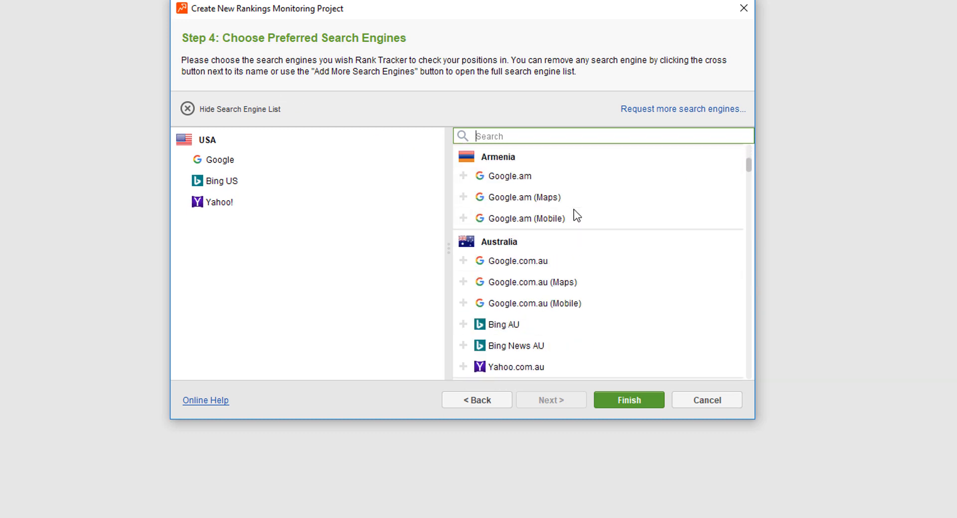
scroll(574, 210, "up", 10)
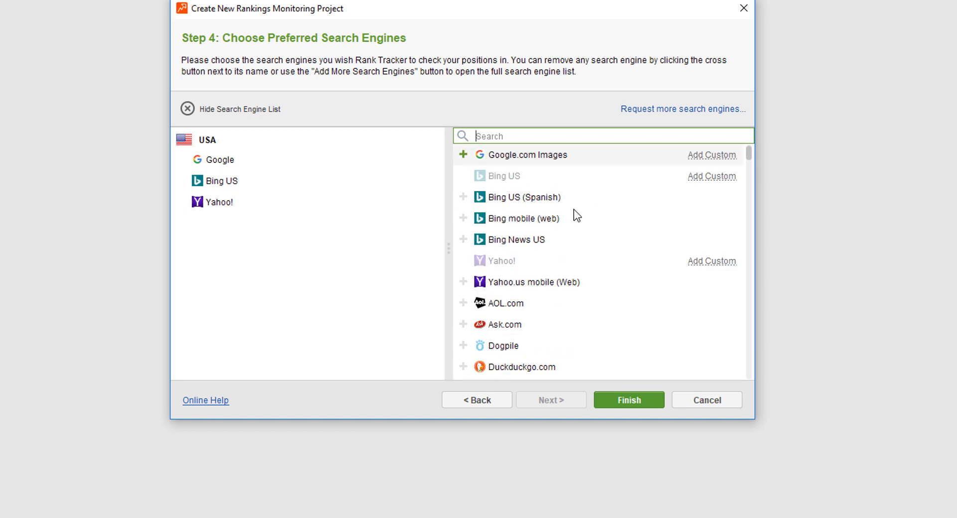
scroll(573, 210, "up", 2)
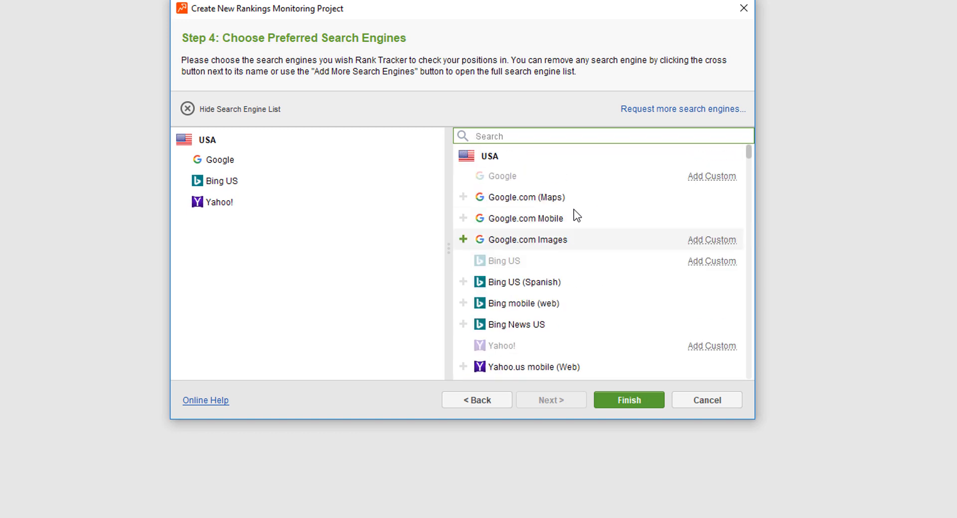
left_click(463, 197)
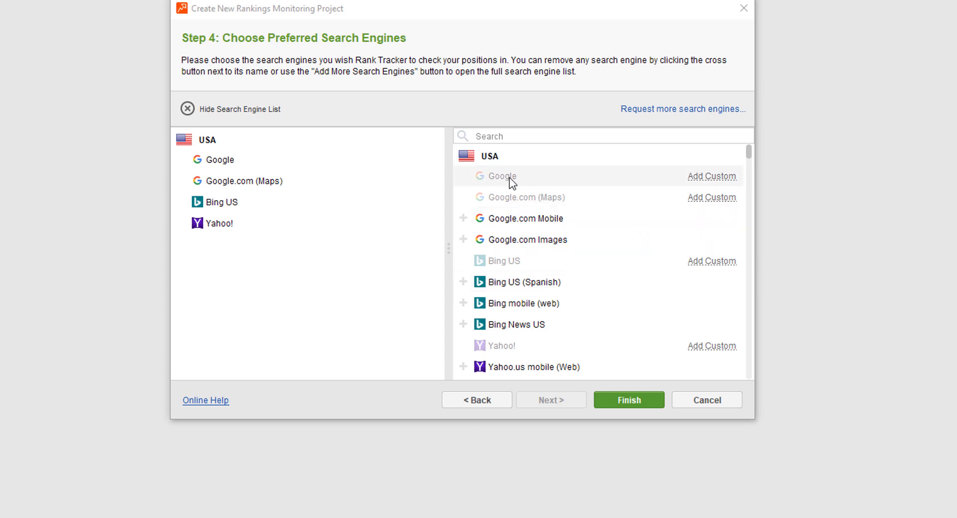
Start a custom version of the USA Google search engine and apply Boston as its preferred location
left_click(713, 182)
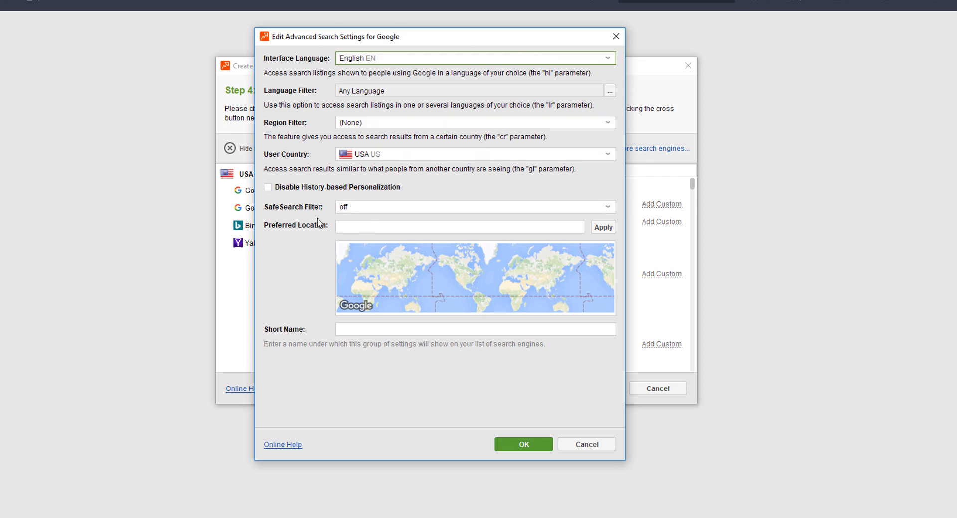
left_click(352, 226)
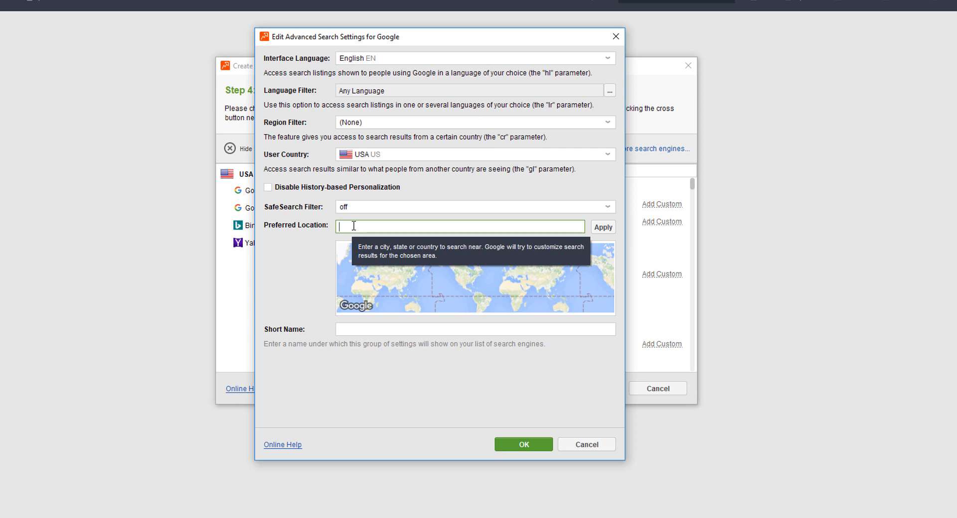
type("Boston")
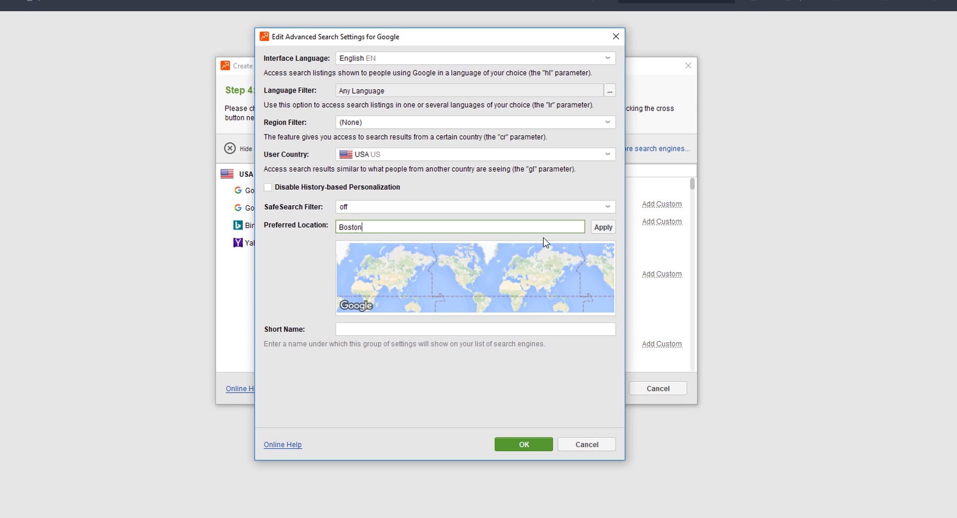
left_click(604, 229)
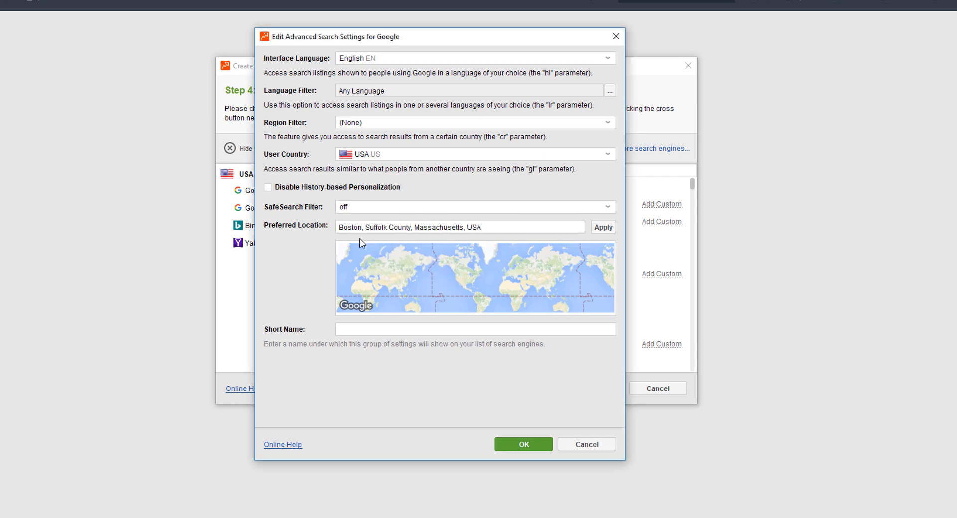
Give the custom Google search engine the short name Boston and save its advanced search settings
left_click(374, 329)
type("N")
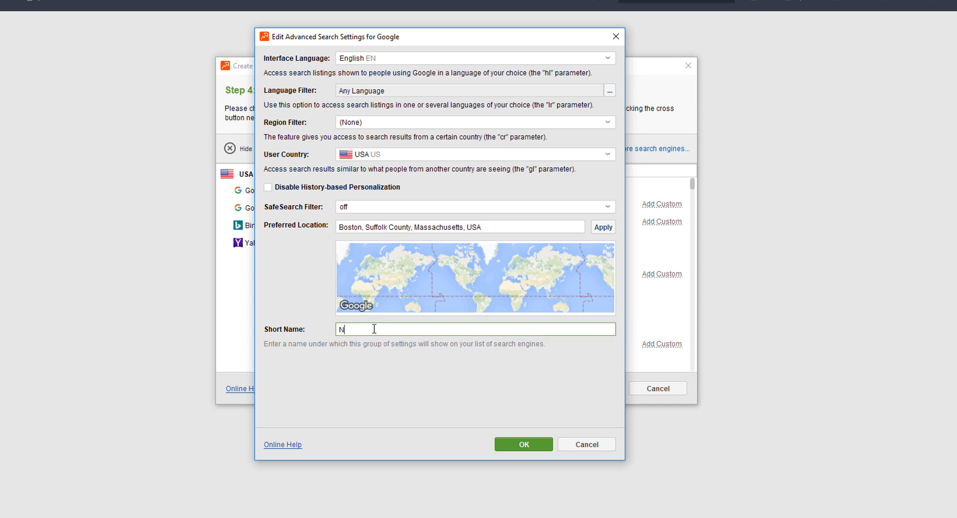
key("BackSpace")
type("Bodton")
key("BackSpace")
key("BackSpace")
key("BackSpace")
key("BackSpace")
type("ston")
left_click(525, 444)
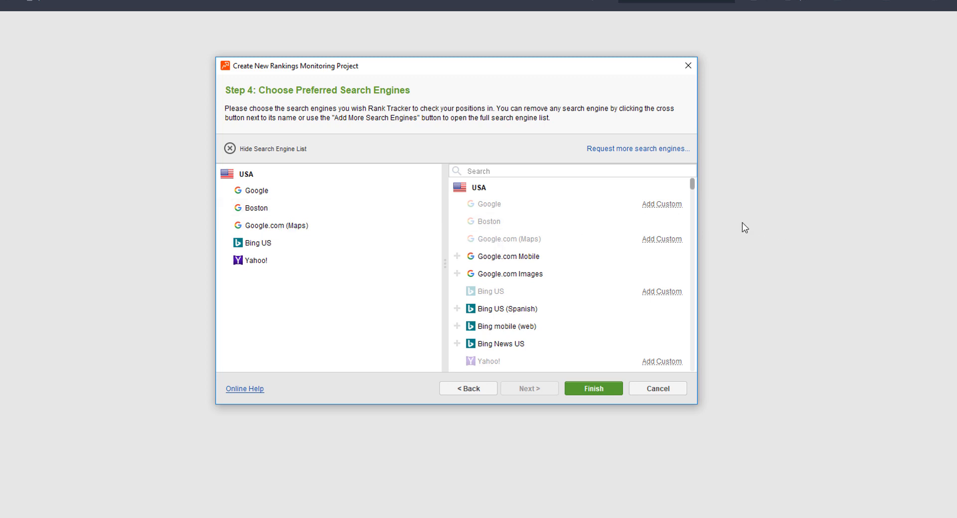
Add another custom Google search engine with preferred location New York and short name NY, and finish the project setup
left_click(671, 201)
left_click(376, 215)
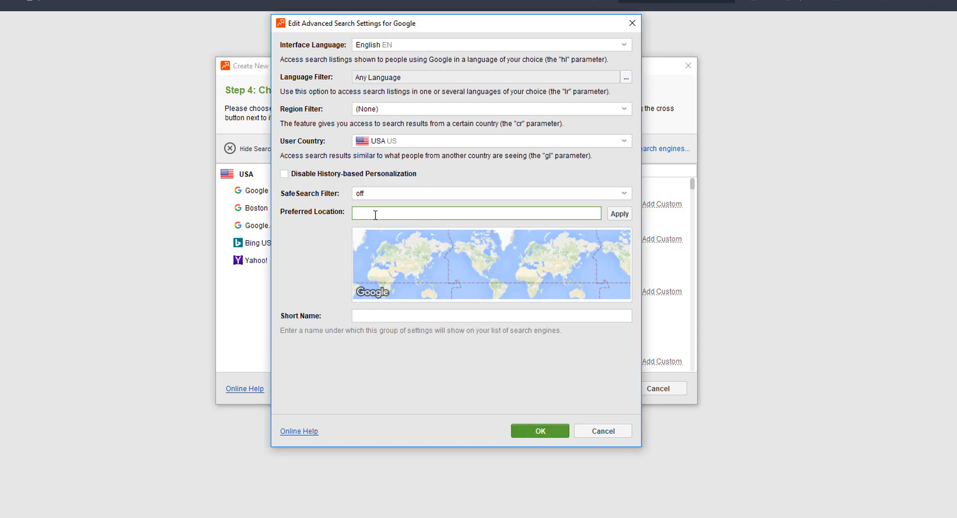
type("Ney")
key("BackSpace")
type("w York")
left_click(361, 314)
type("NY")
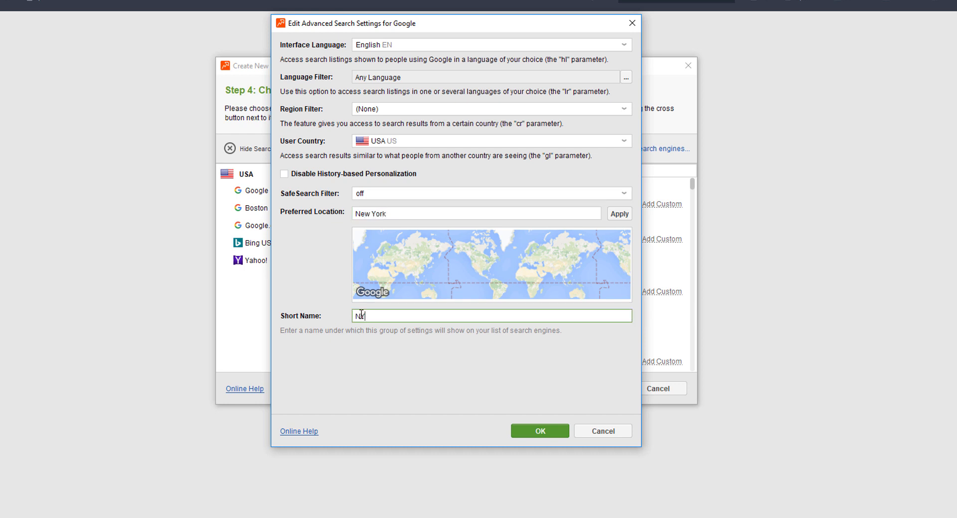
left_click(618, 214)
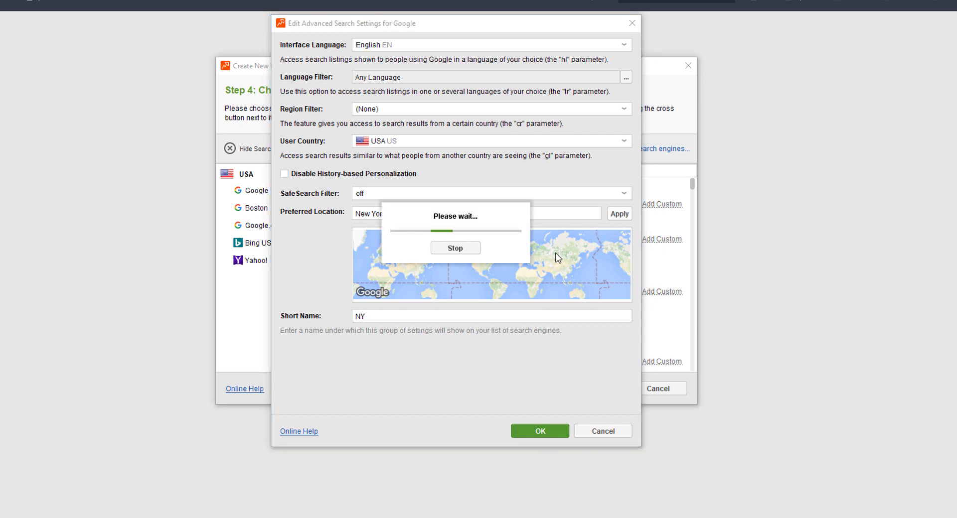
left_click(540, 431)
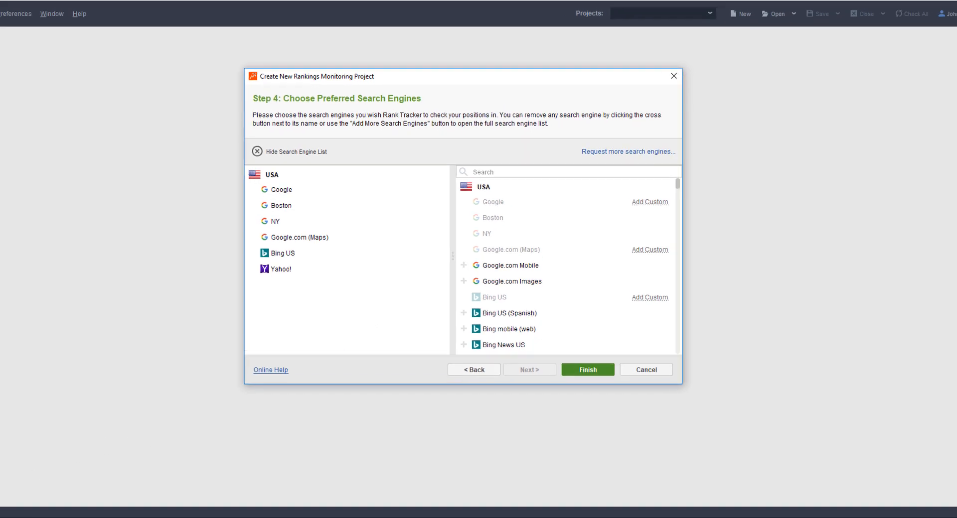
left_click(594, 388)
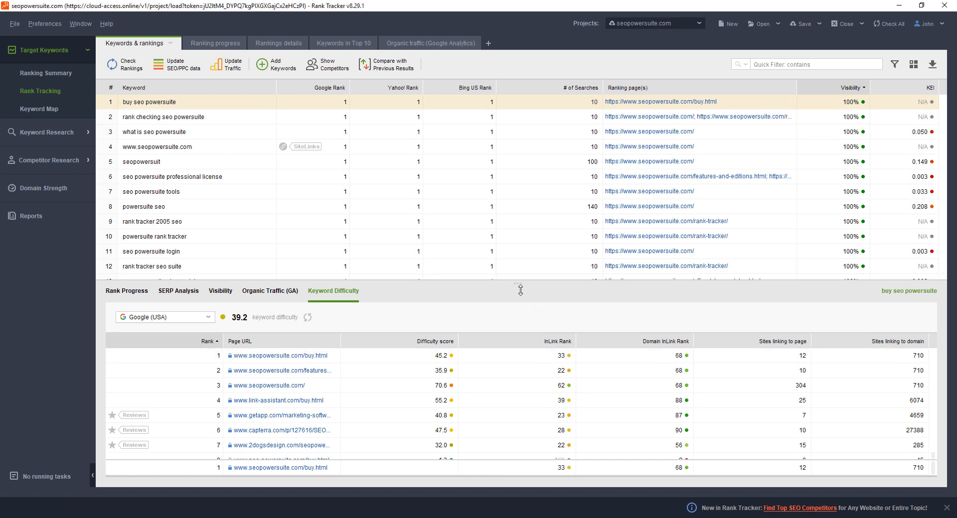
Enlarge the keyword table and add the Google, Bing US and Yahoo! Keyword Difficulty columns to it
left_click_drag(520, 290, 519, 312)
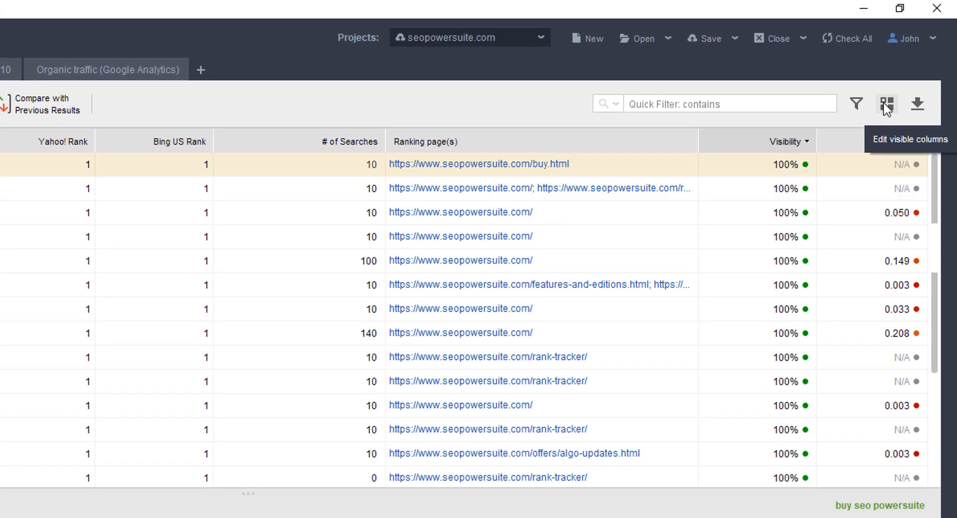
left_click(886, 106)
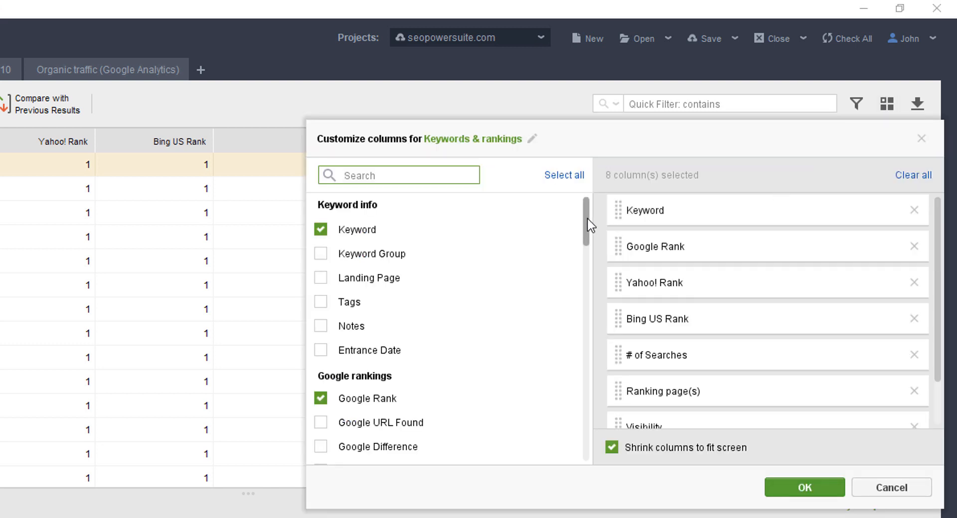
left_click_drag(587, 218, 594, 389)
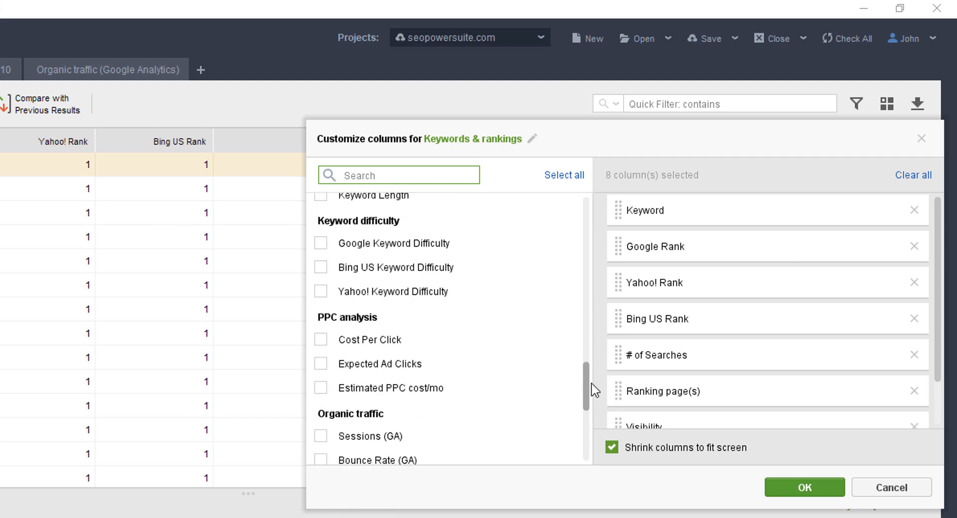
left_click(322, 243)
left_click(321, 267)
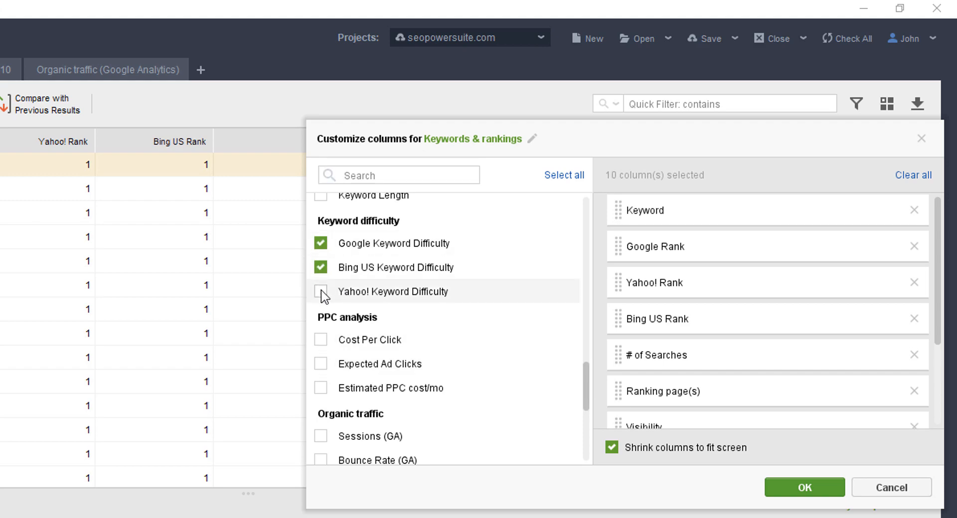
left_click(321, 292)
left_click(775, 485)
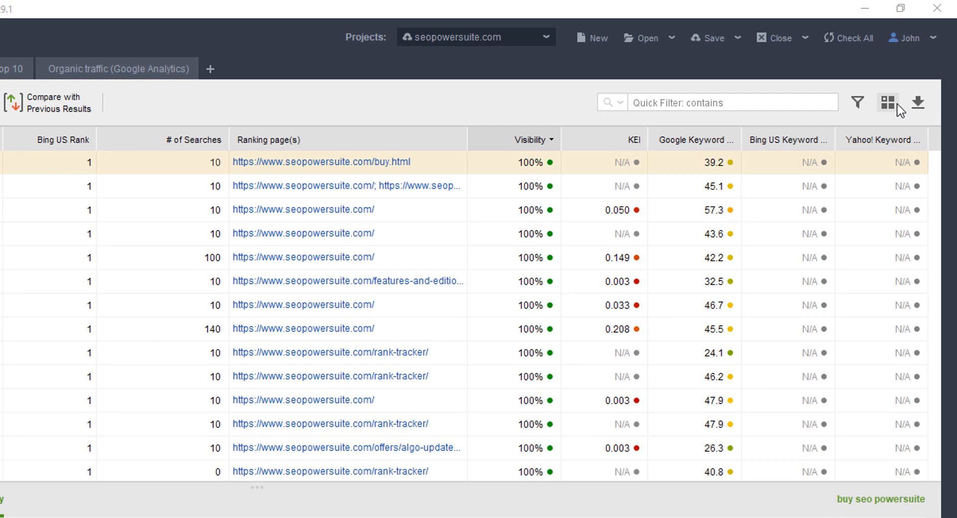
Remove the Bing US Keyword Difficulty, KEI and Ranking page(s) columns from the Keywords & rankings table
left_click(913, 65)
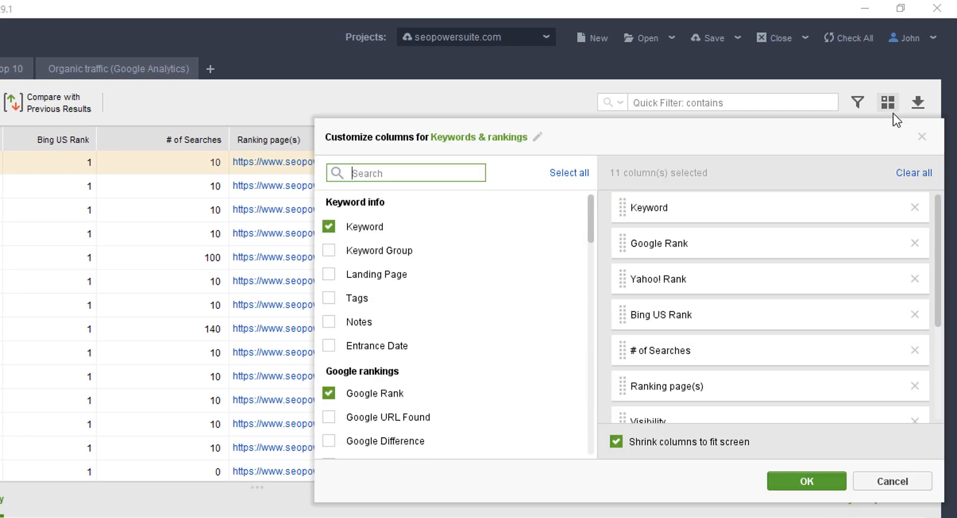
scroll(905, 349, "down", 3)
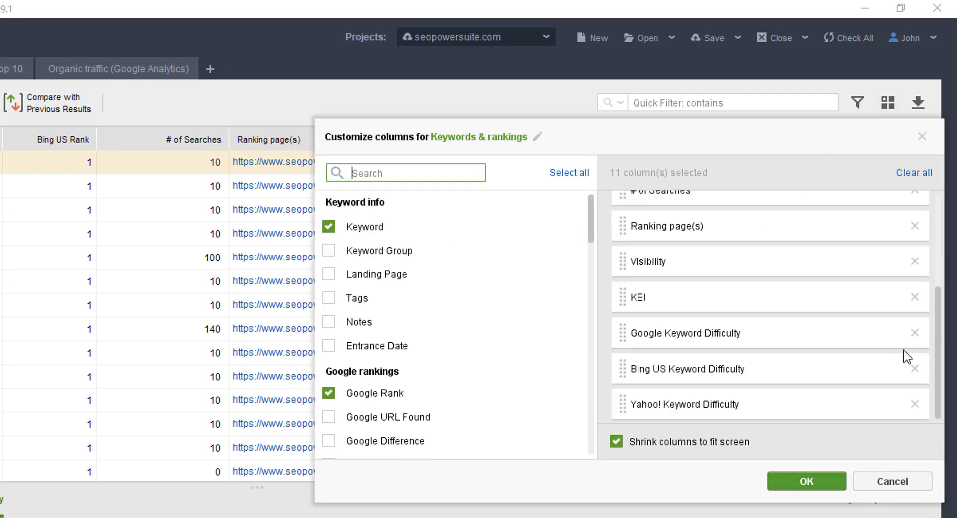
left_click(915, 369)
left_click(917, 331)
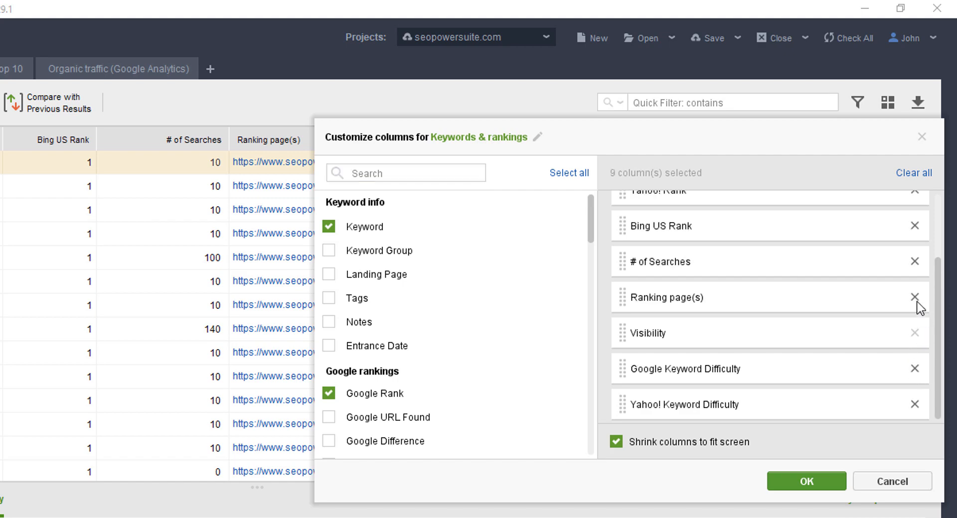
left_click(915, 298)
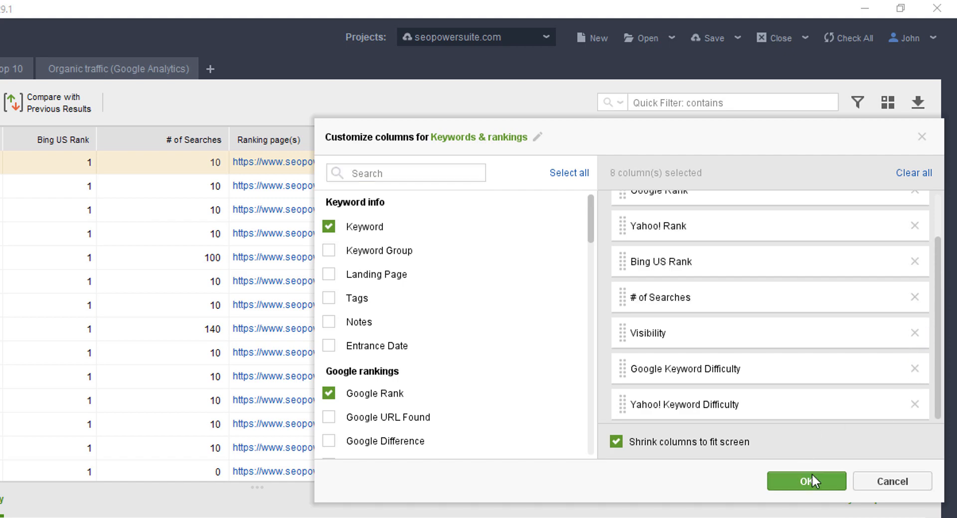
left_click(812, 475)
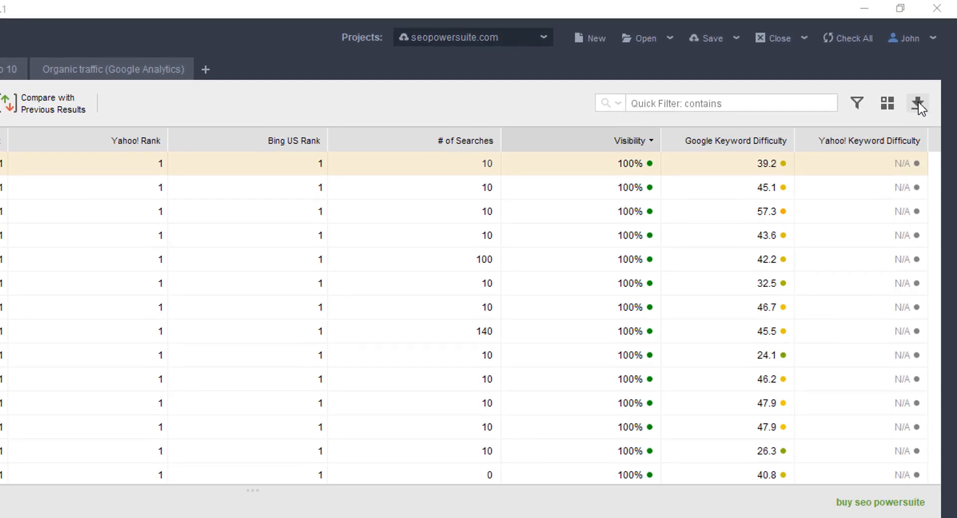
Open the CSV export of the Keywords & rankings table and leave it without saving
left_click(917, 105)
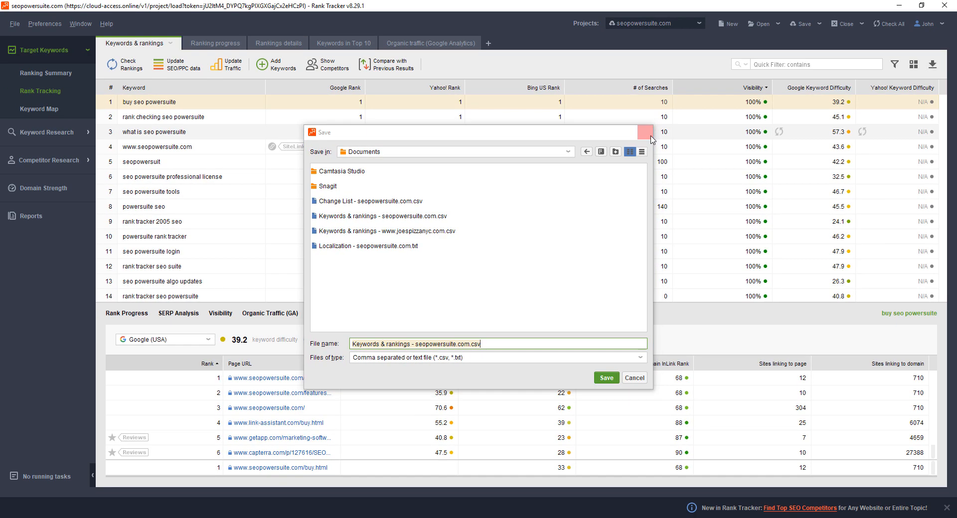
left_click(669, 121)
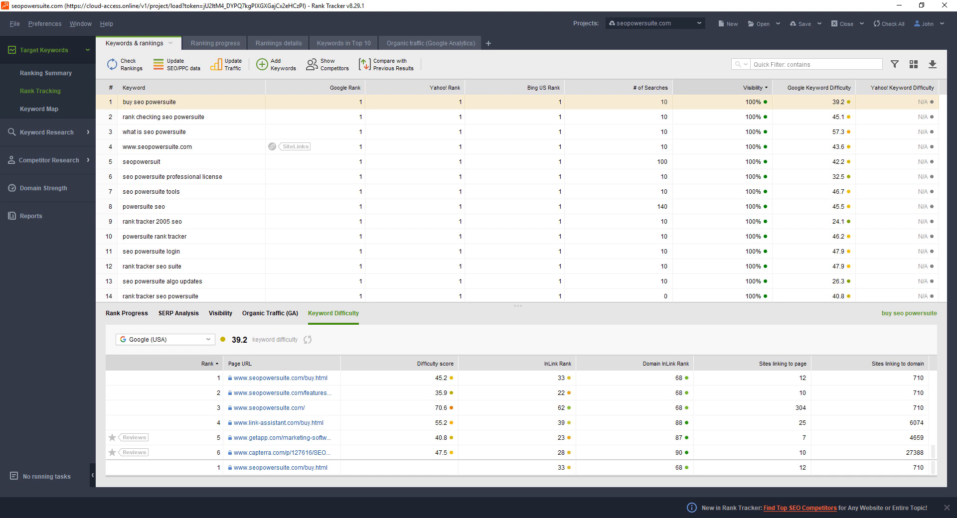
left_click_drag(206, 103, 824, 277)
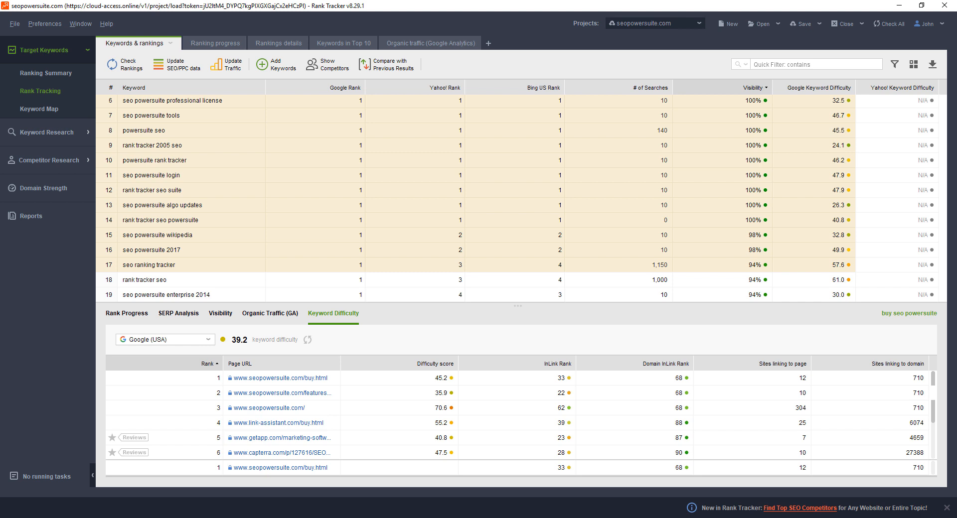
left_click(152, 190)
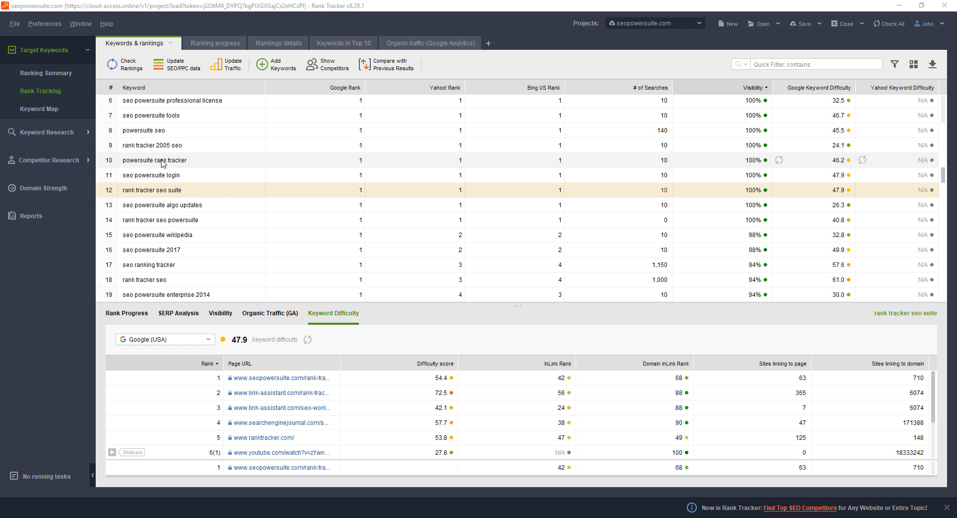
Add webmeup.com as a competitor in the project preferences and save the preferences
left_click(49, 23)
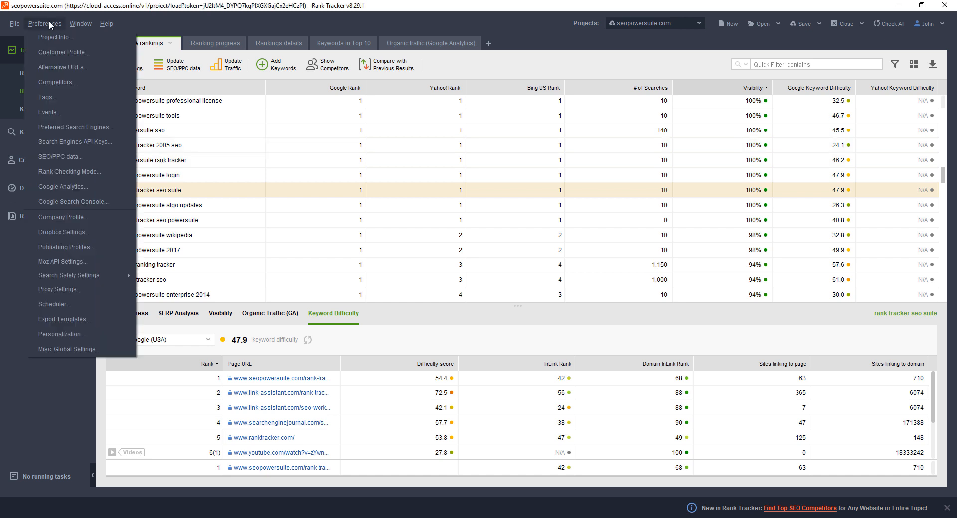
left_click(56, 82)
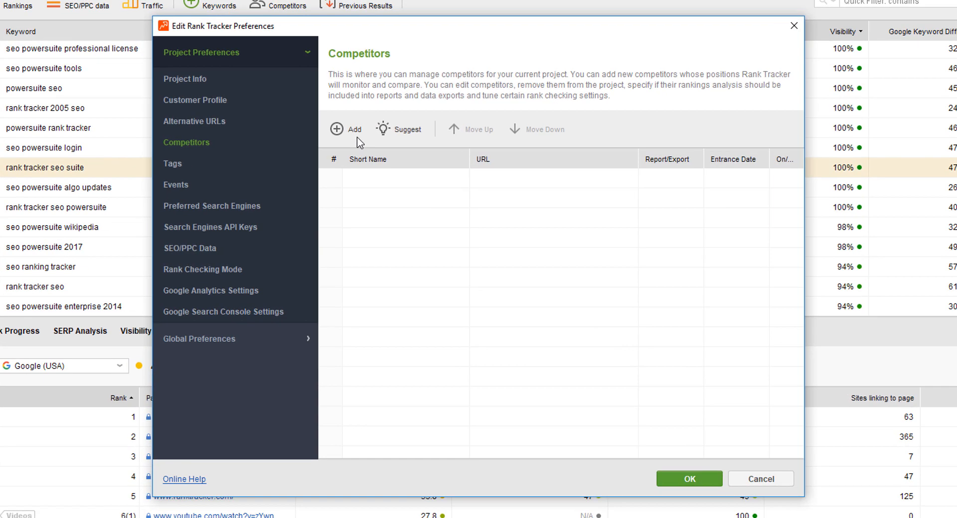
left_click(344, 128)
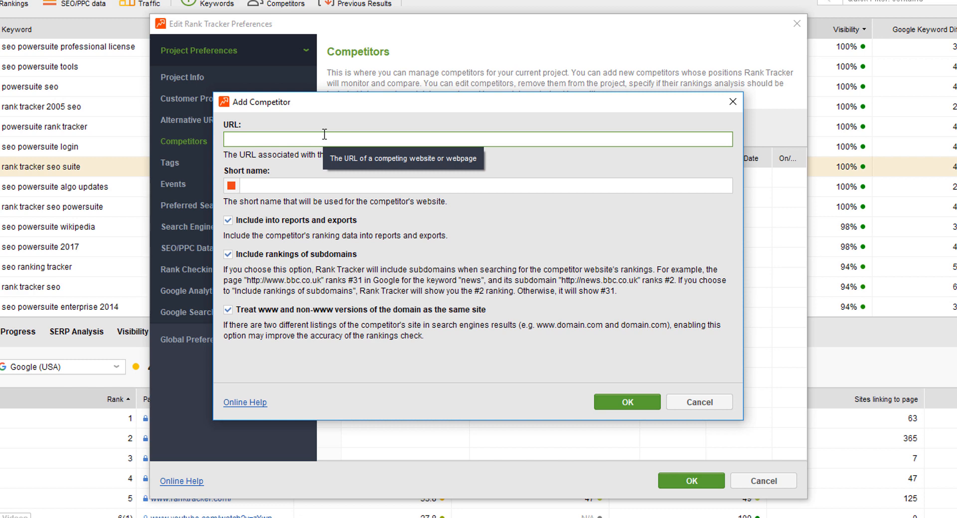
type("webmeup.com")
left_click(627, 406)
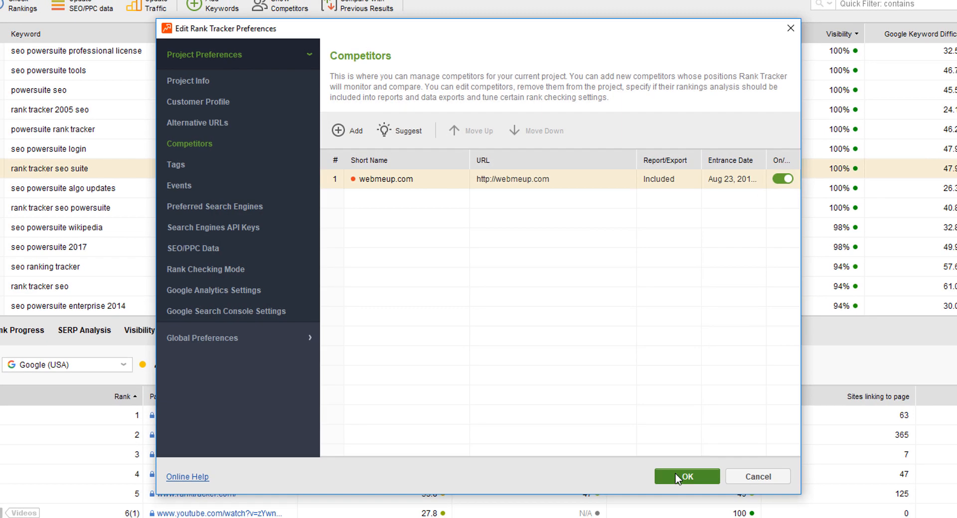
left_click(675, 474)
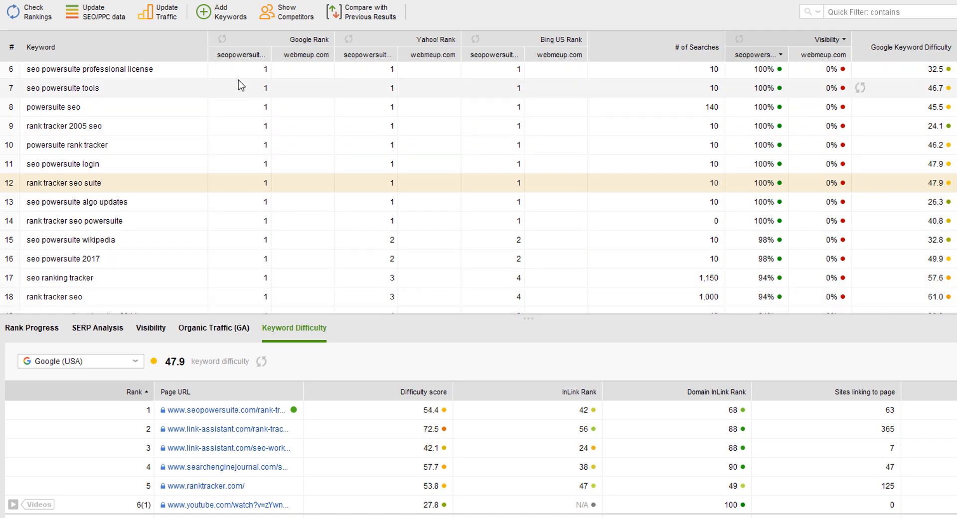
Select 15 keywords, rows 6 to 20, and check their rankings in Google, Bing US and Yahoo!
left_click_drag(239, 74, 231, 337)
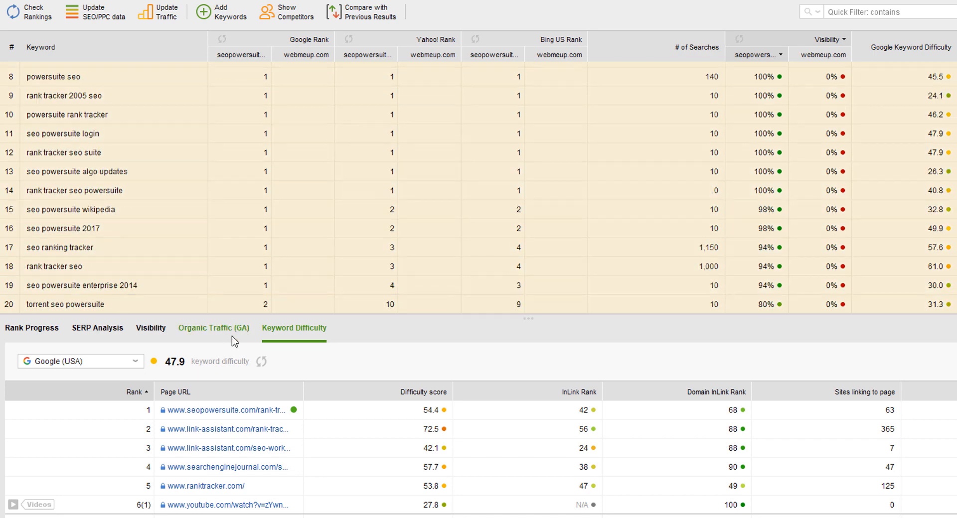
left_click(29, 10)
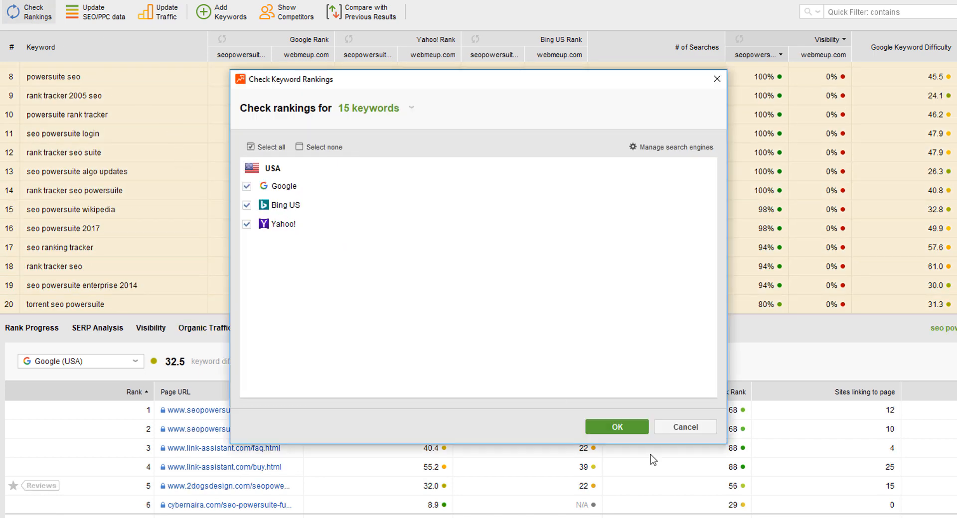
left_click(618, 426)
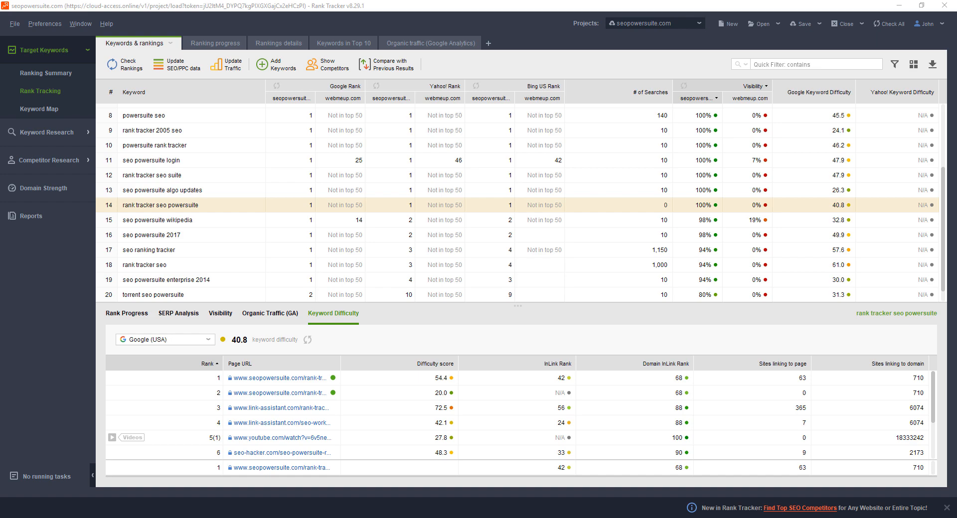
Enlarge the Keyword Difficulty details below the keyword table to show more of the ranking pages
left_click_drag(518, 305, 515, 271)
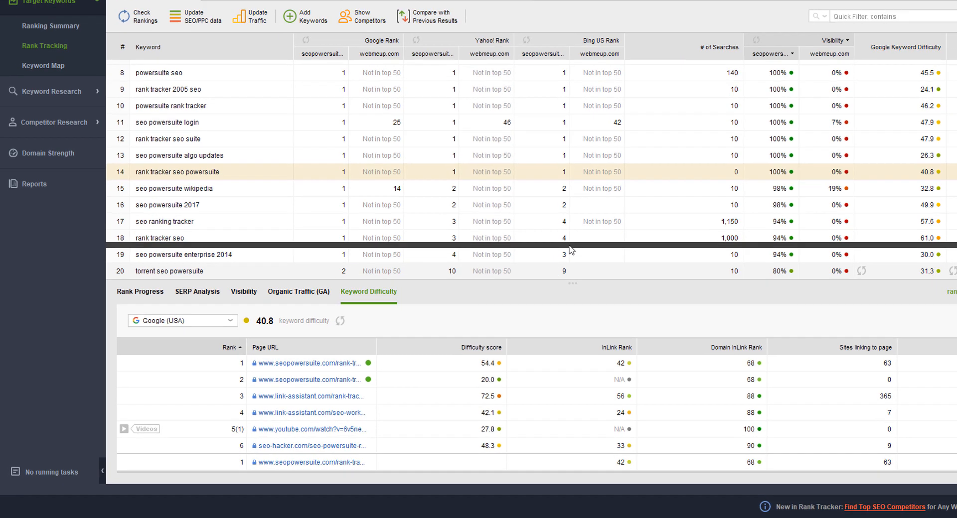
left_click_drag(571, 249, 568, 244)
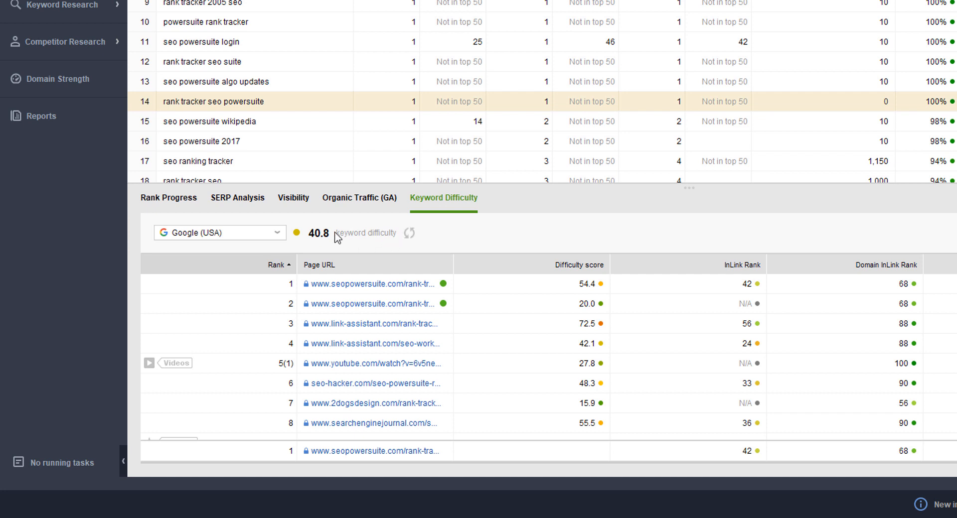
mouse_move(337, 237)
left_click_drag(666, 184, 685, 146)
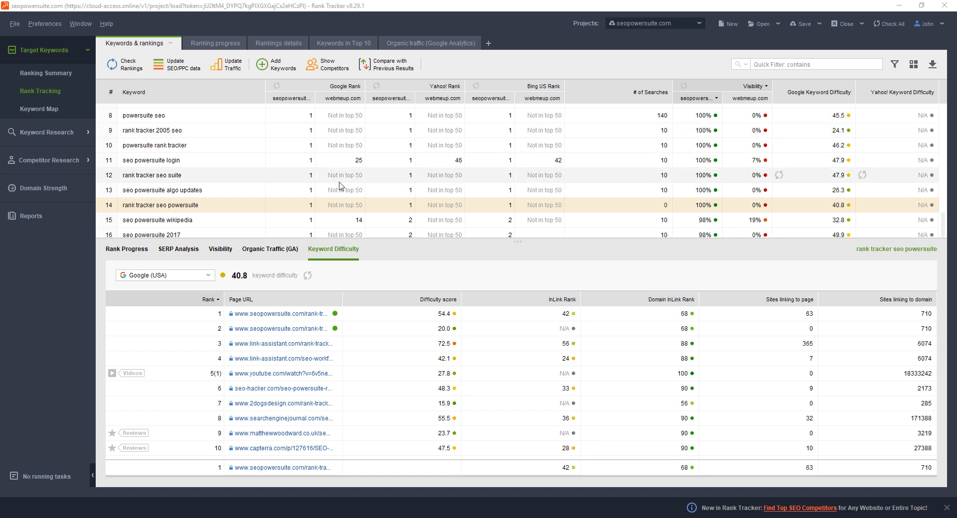
Find the KEI column and add it to the Keywords & rankings table
left_click(913, 64)
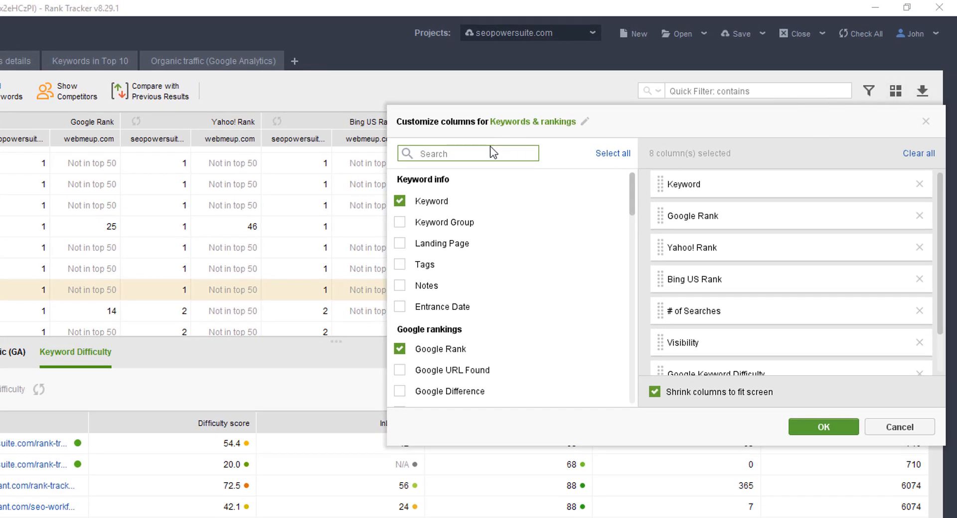
type("kei")
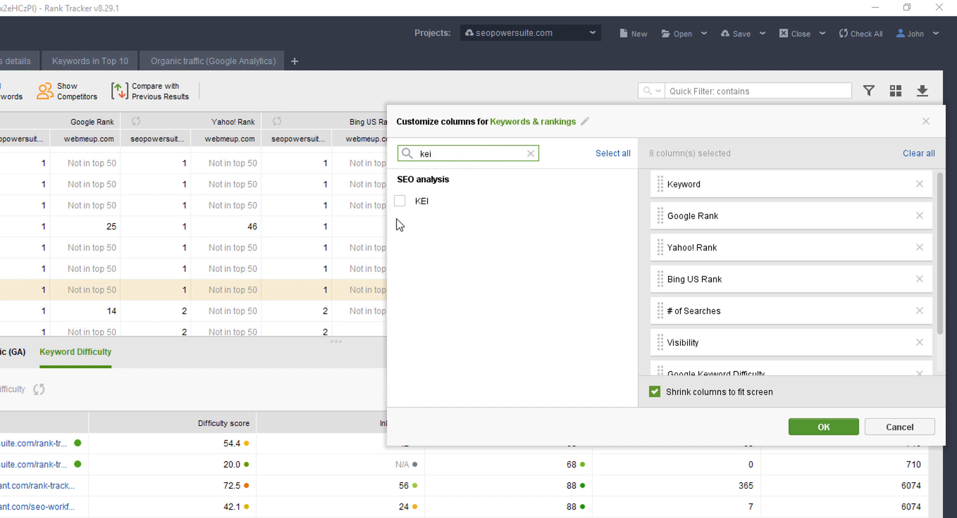
left_click(400, 201)
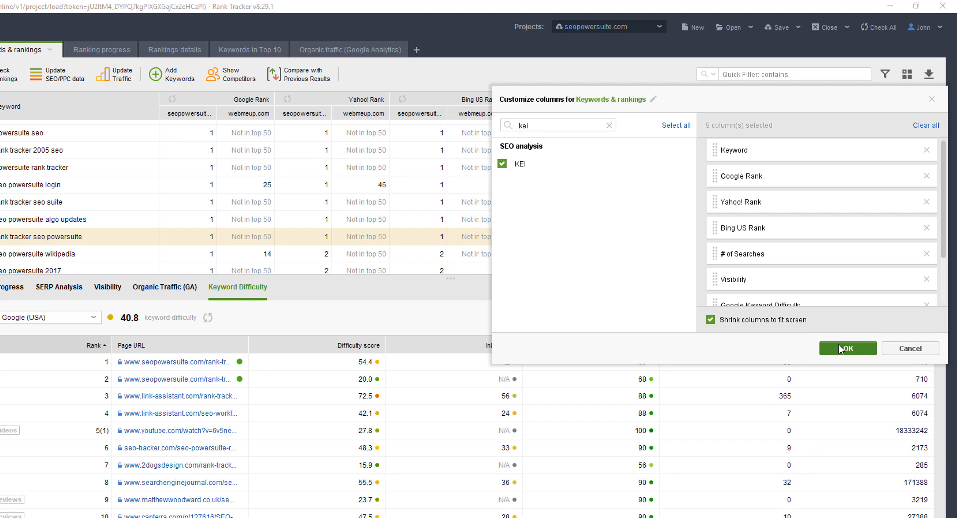
left_click(826, 419)
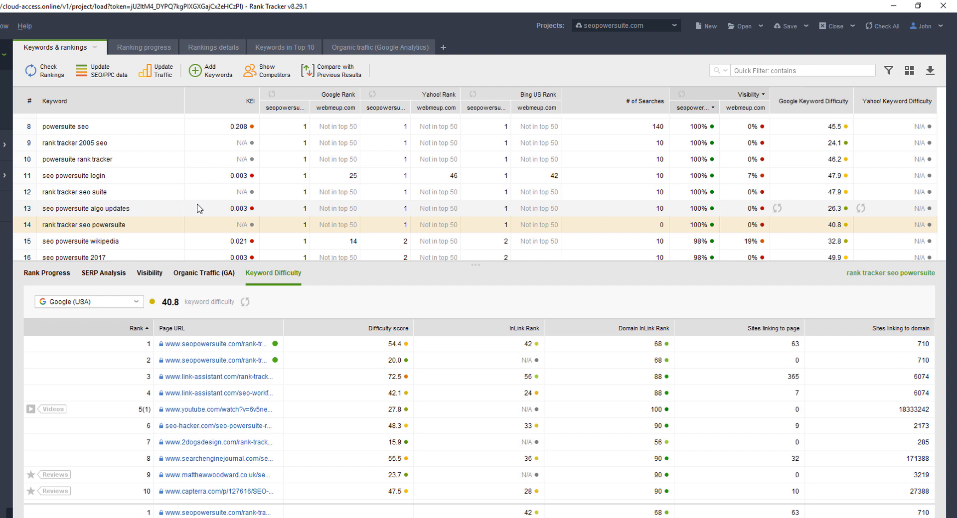
Sort the keyword table by KEI in descending order and go to its first rows
left_click(233, 104)
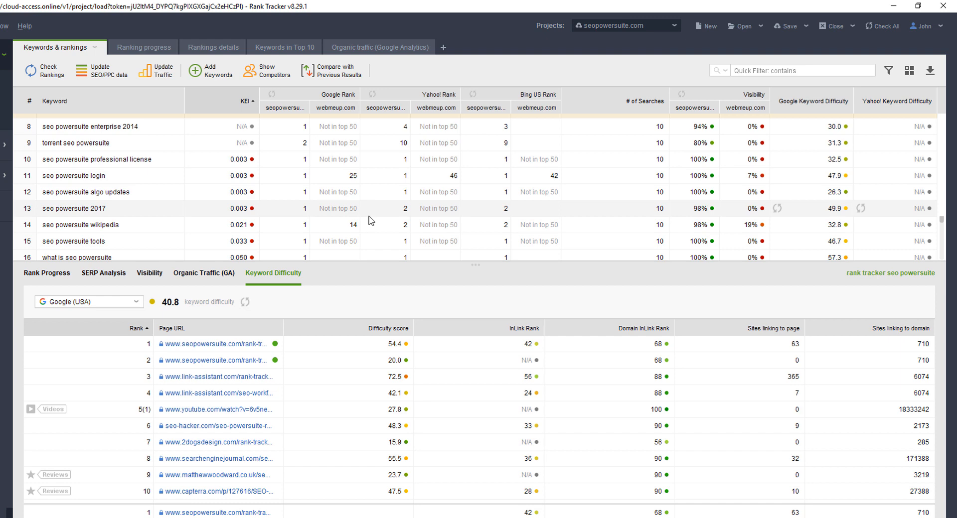
left_click(245, 101)
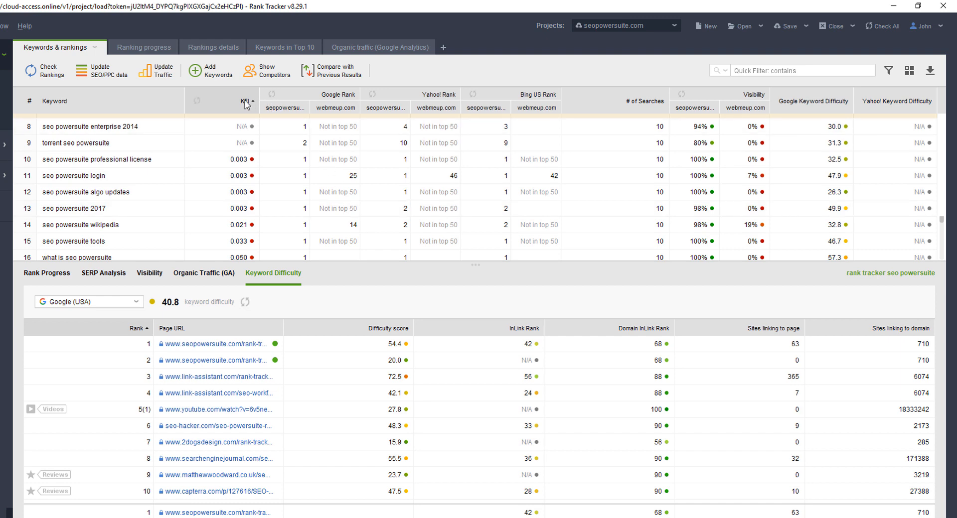
scroll(202, 167, "up", 3)
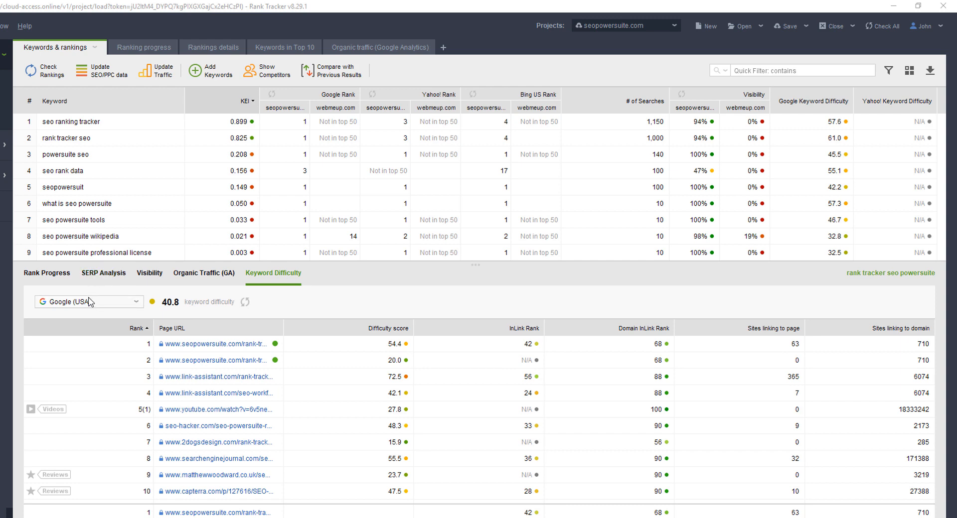
Turn on SERP data recording in SERP Analysis and look through the recorded Google results for the selected keyword
left_click(102, 275)
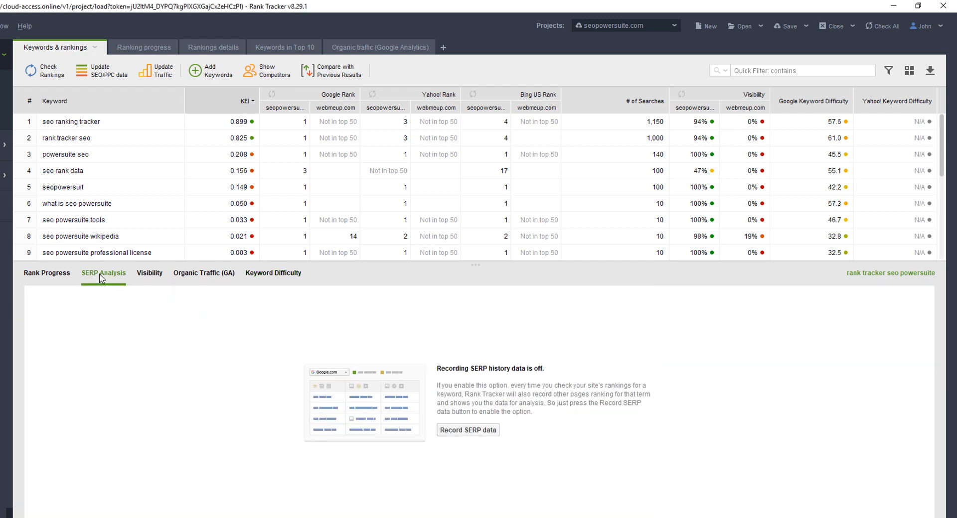
left_click(482, 433)
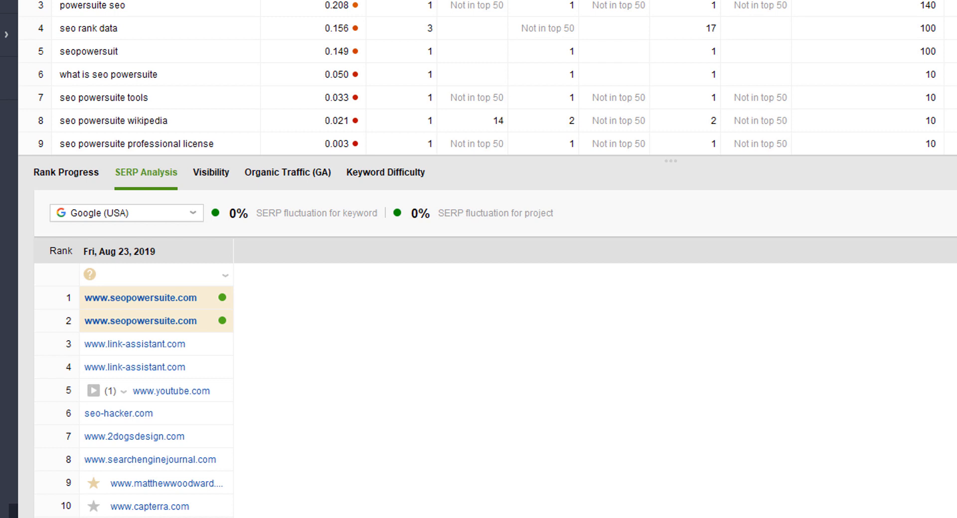
scroll(123, 389, "down", 1)
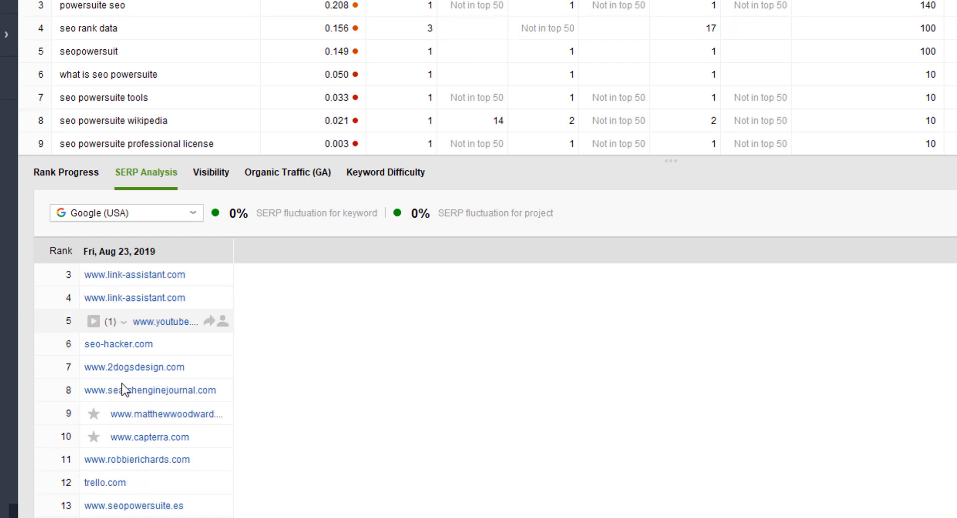
scroll(121, 384, "down", 6)
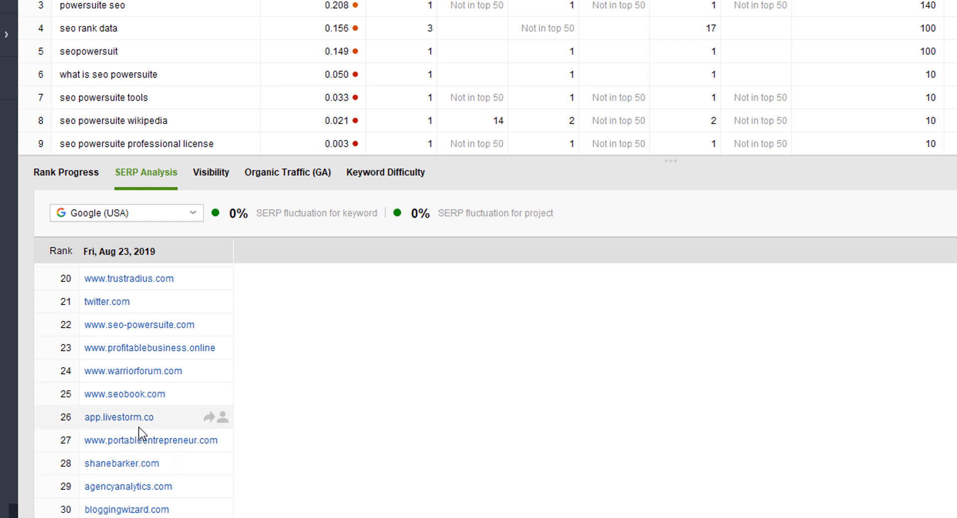
scroll(145, 419, "up", 3)
scroll(178, 355, "up", 4)
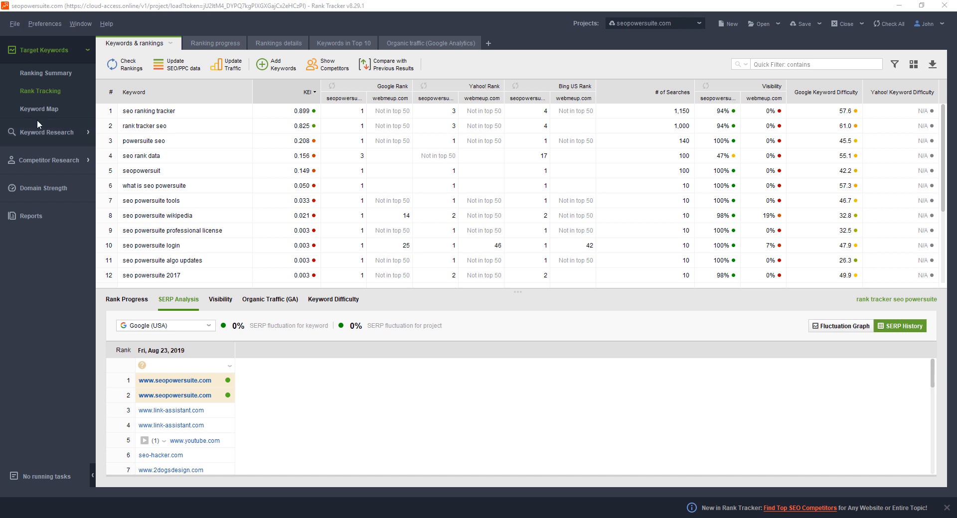
left_click(55, 138)
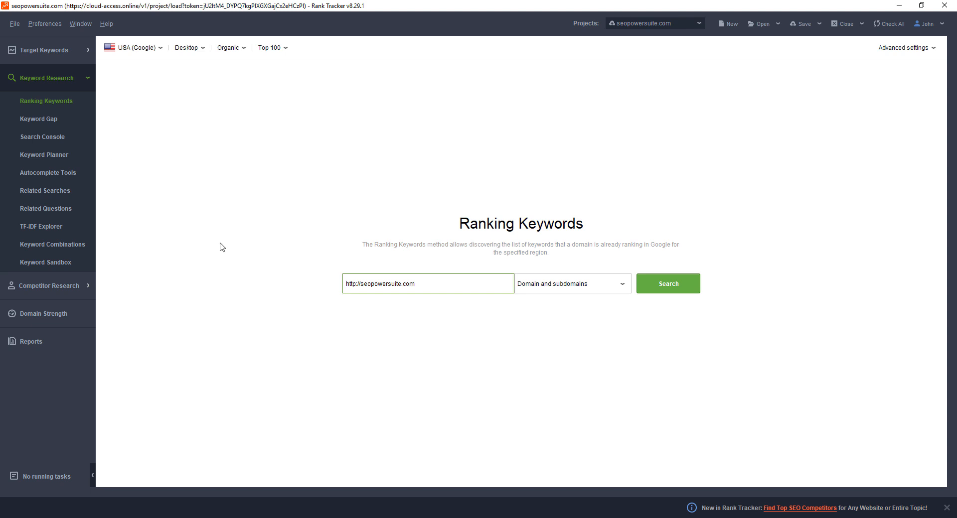
left_click_drag(430, 288, 345, 284)
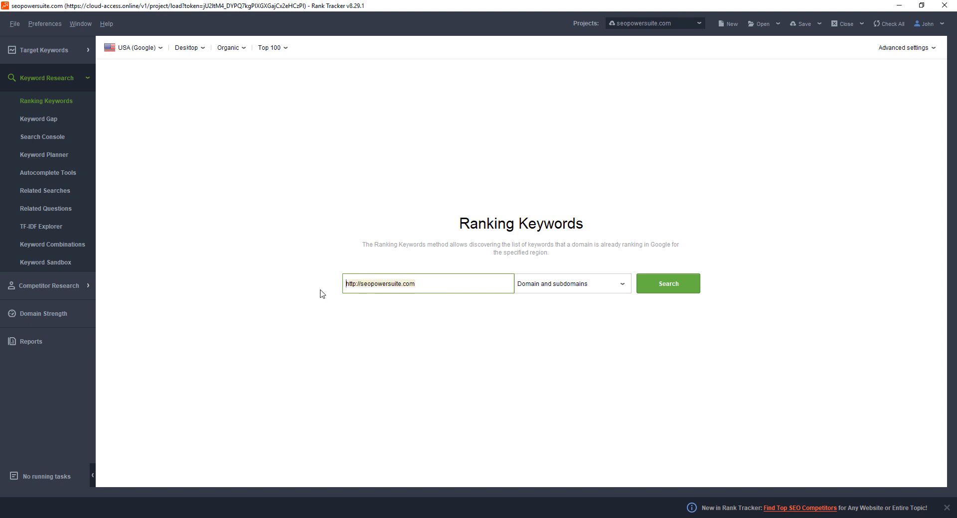
left_click(663, 292)
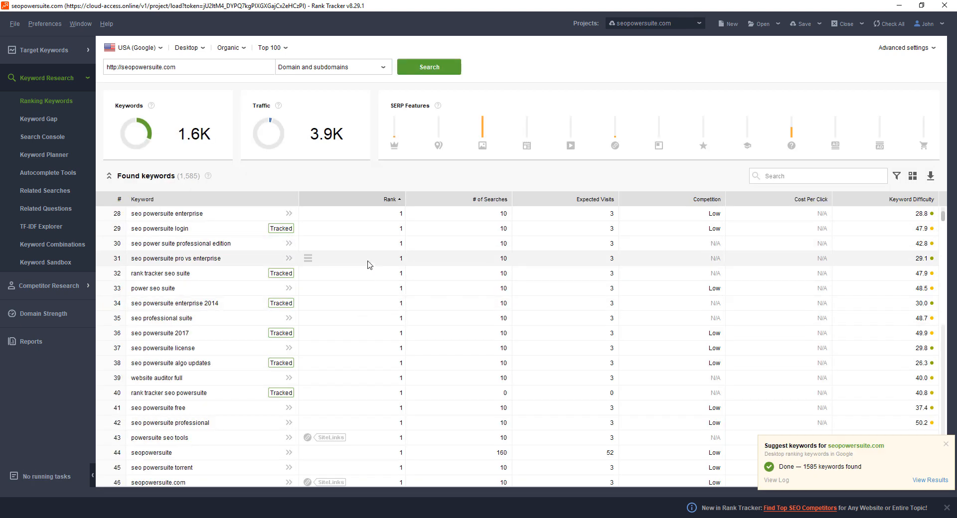
scroll(249, 275, "down", 11)
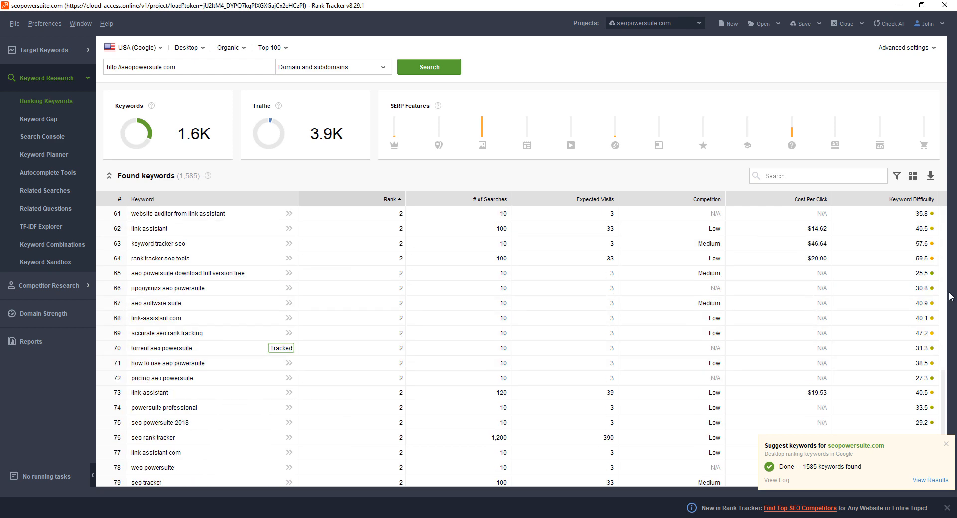
left_click(947, 448)
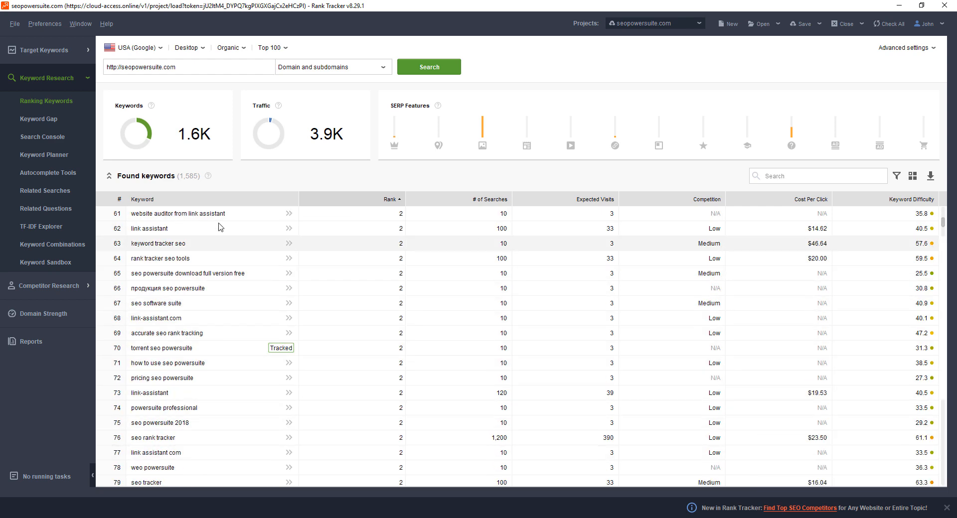
scroll(176, 300, "down", 6)
scroll(175, 300, "up", 17)
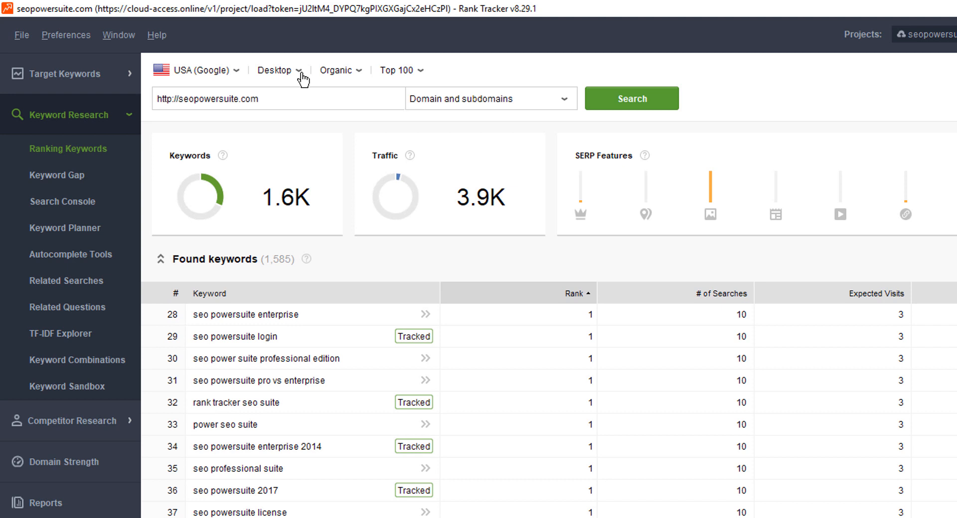
Switch the Ranking Keywords search from desktop to Mobile results
left_click(301, 73)
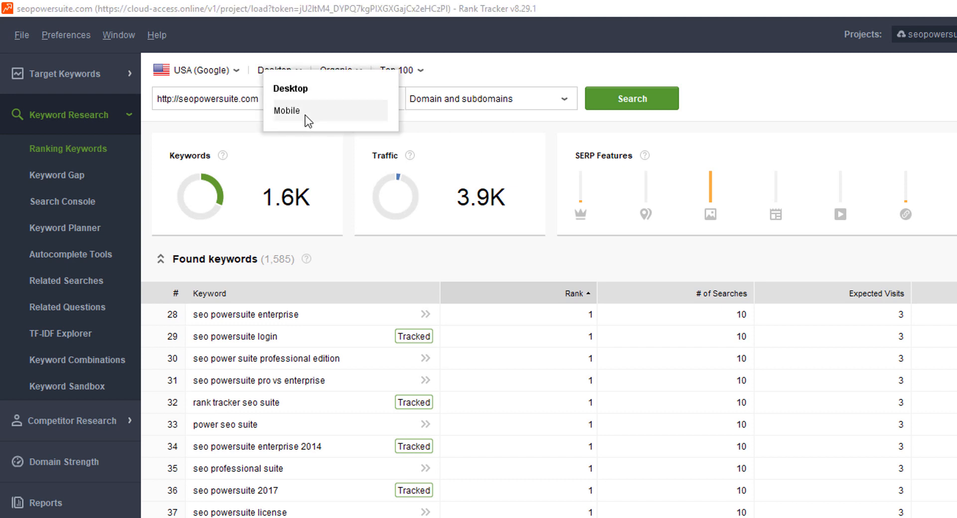
left_click(903, 69)
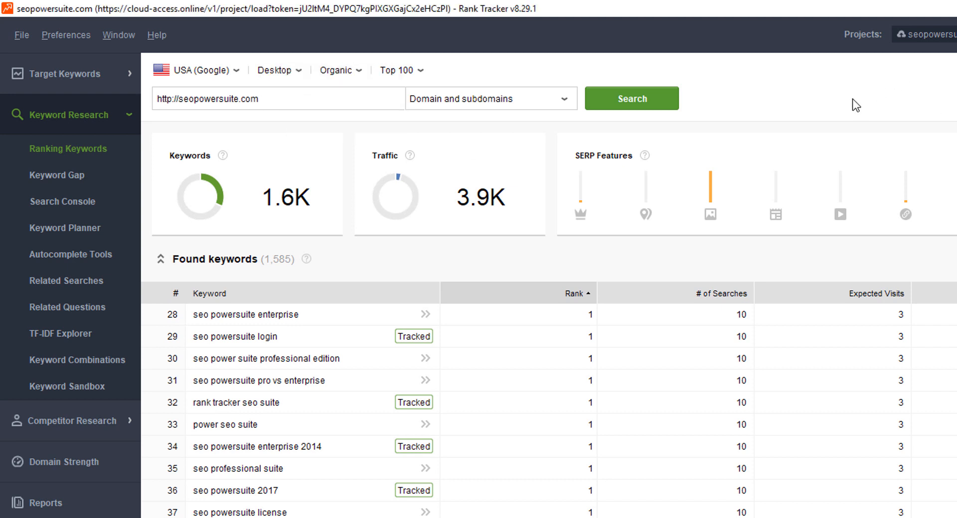
left_click(300, 79)
left_click(289, 110)
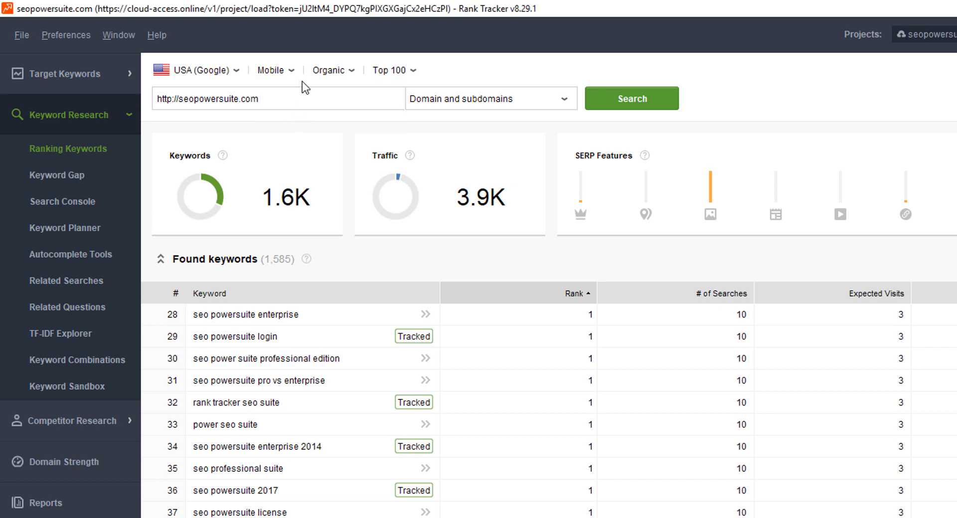
Review the available result types and ranking depths for the search, keeping Organic and Top 100
left_click(354, 78)
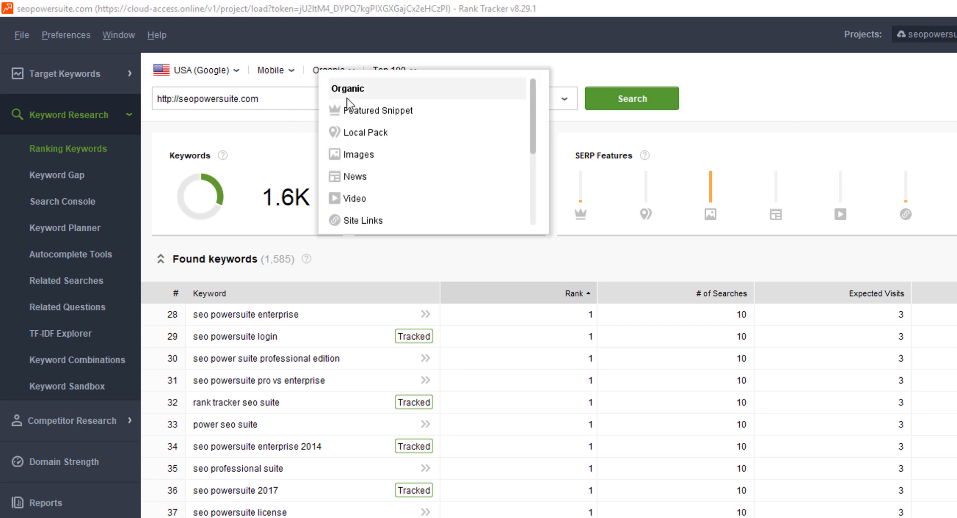
scroll(365, 144, "down", 3)
scroll(366, 146, "down", 1)
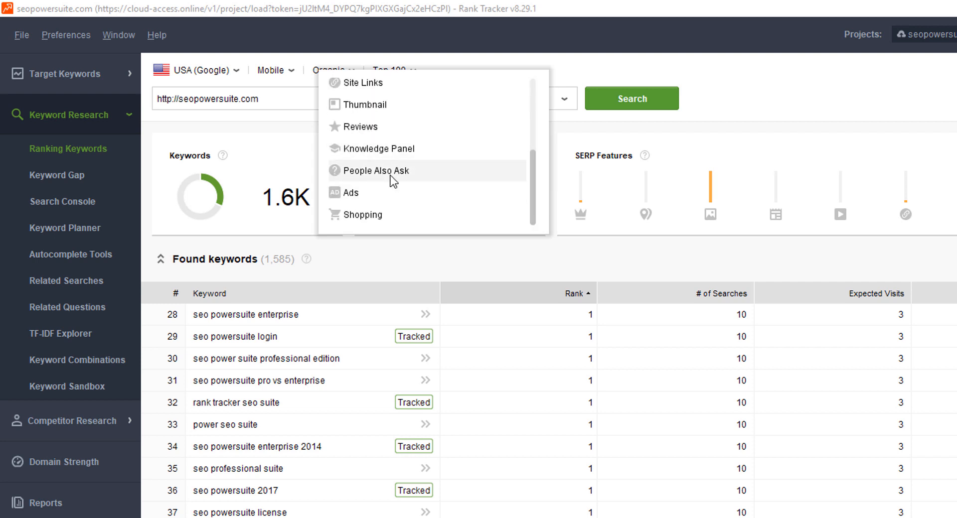
scroll(394, 181, "up", 5)
left_click(864, 98)
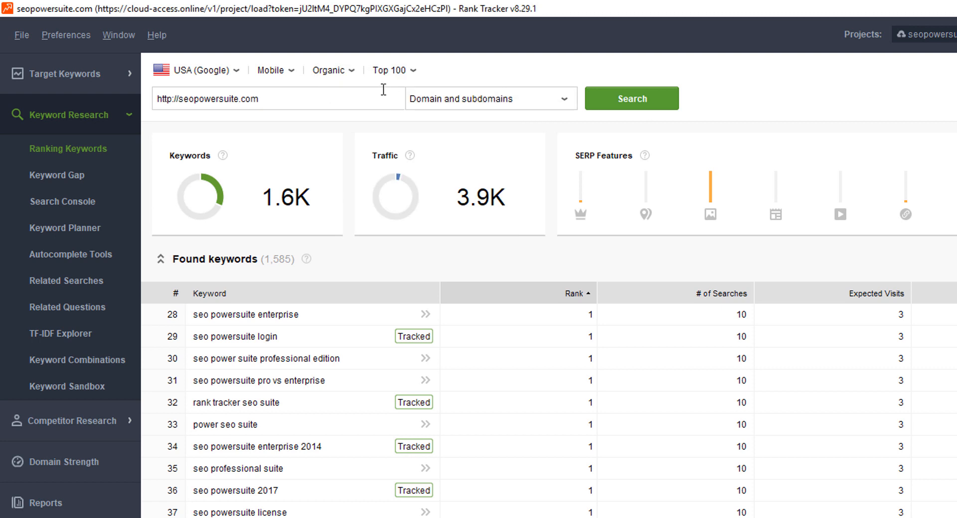
left_click(414, 70)
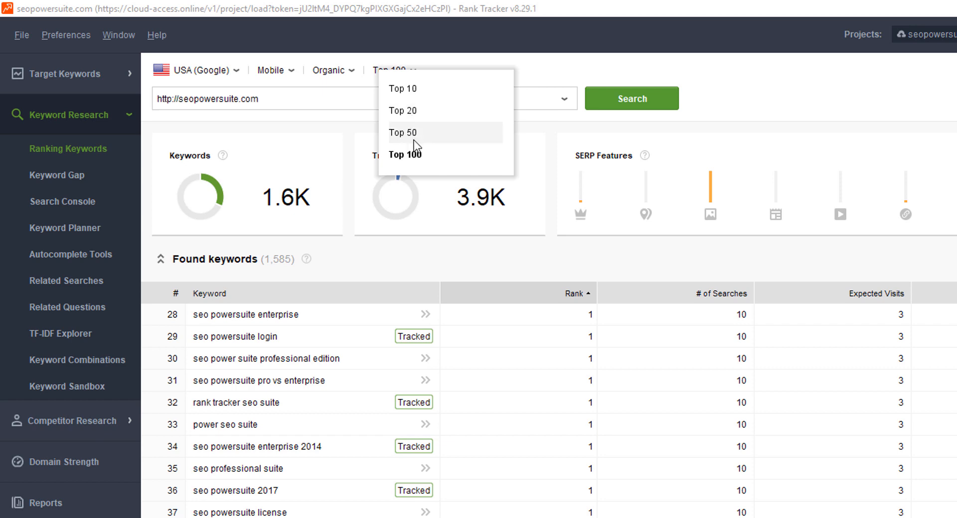
left_click(766, 107)
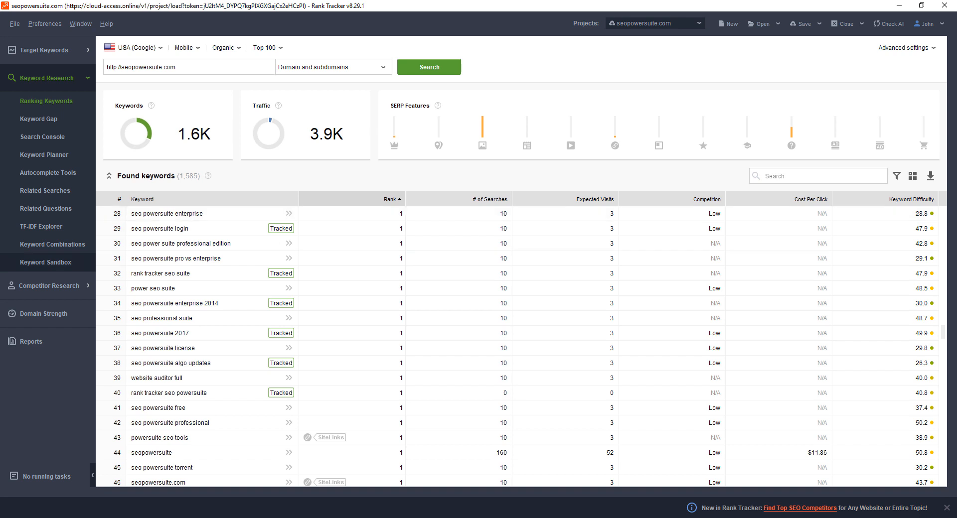
left_click(36, 125)
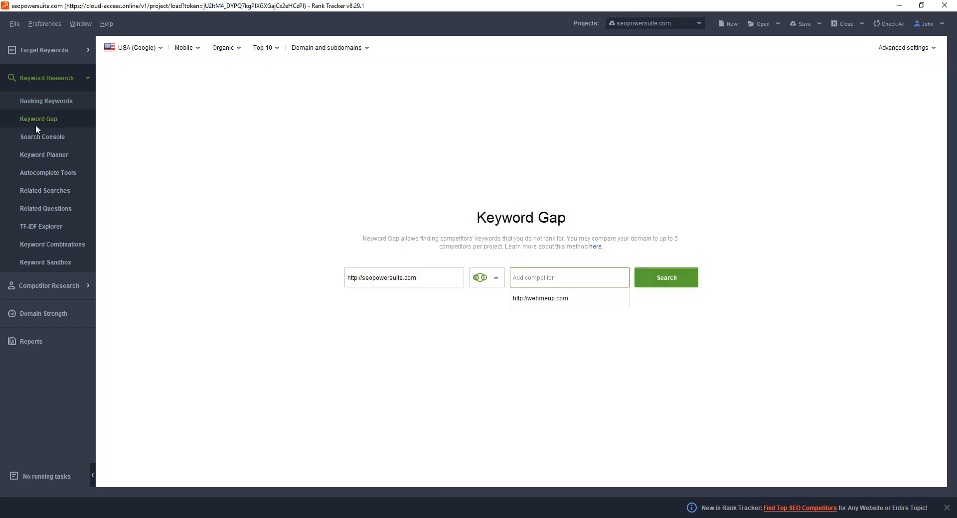
left_click(203, 207)
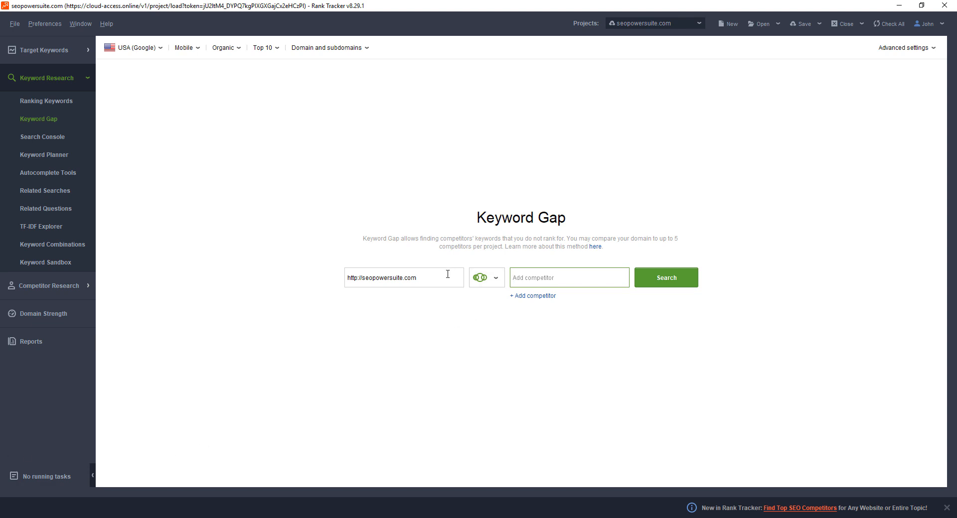
left_click(409, 279)
key("shift+Home")
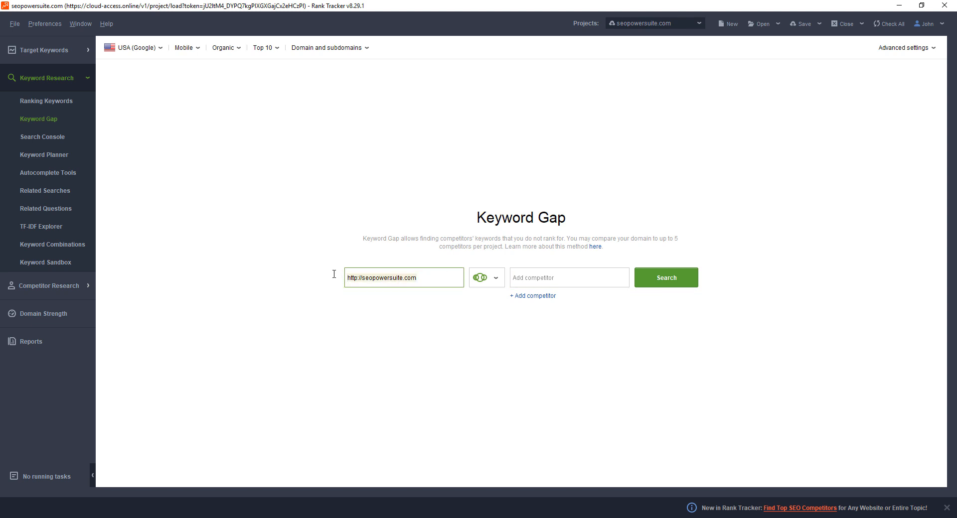
left_click(534, 299)
left_click(537, 265)
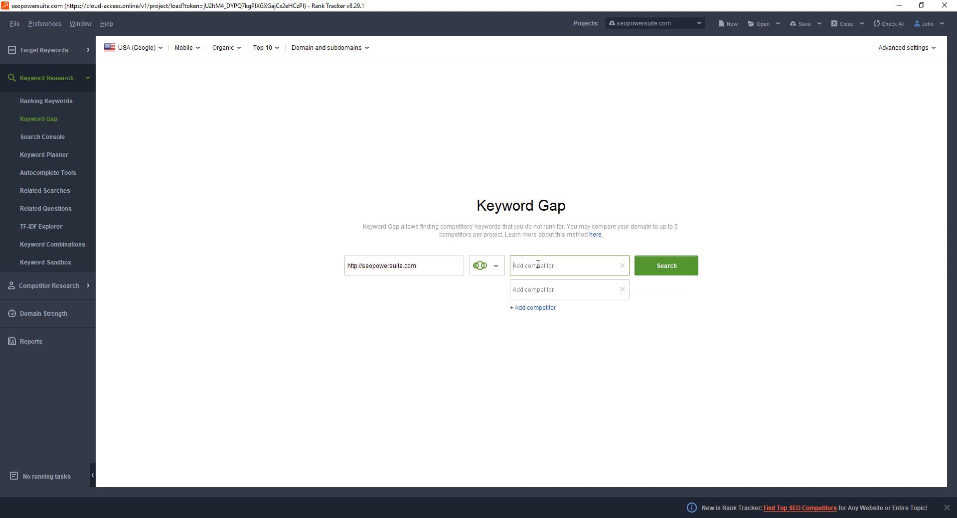
left_click(547, 290)
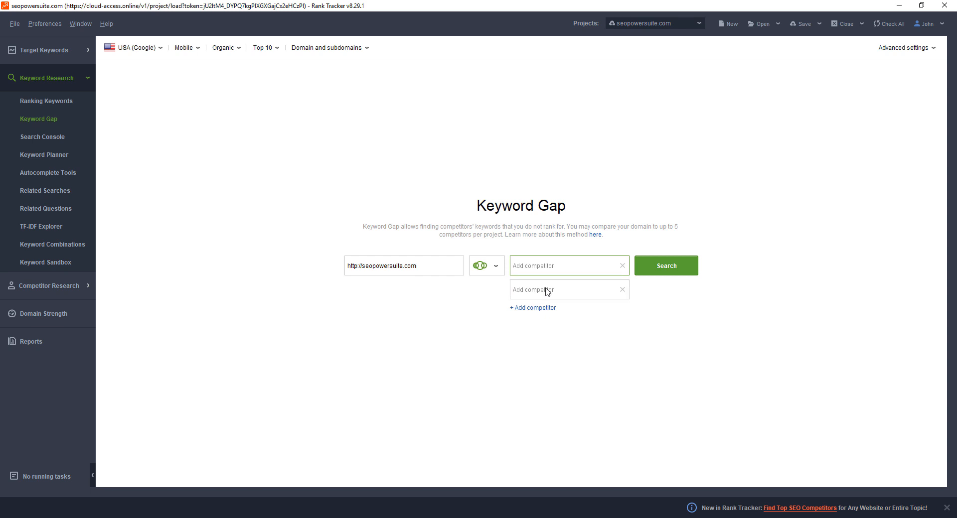
Search for "Competitor keywords (any competitor but not your site)" and browse the found keywords
left_click(501, 267)
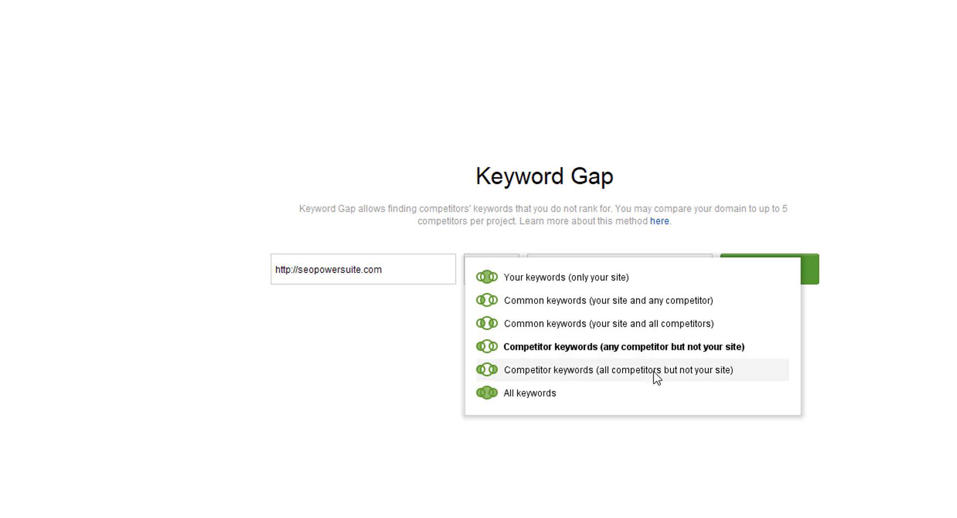
left_click(539, 345)
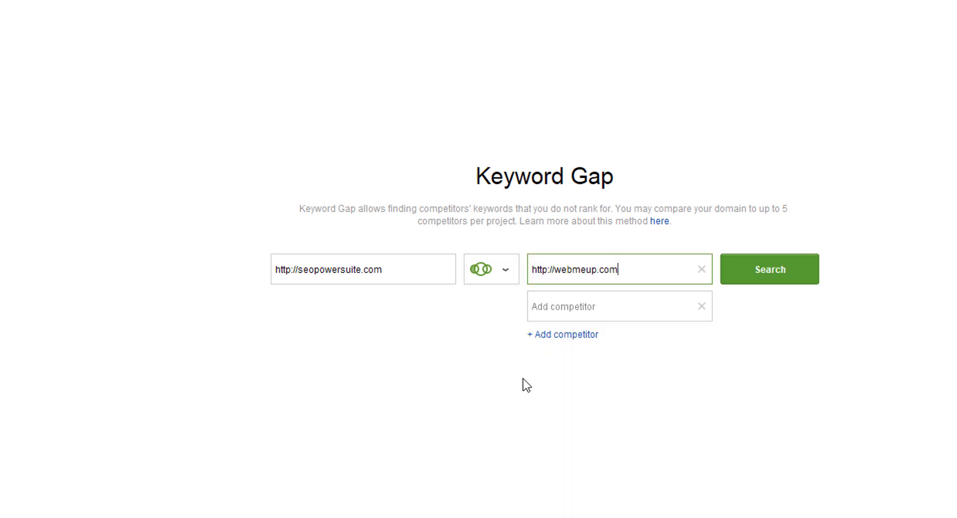
left_click(751, 283)
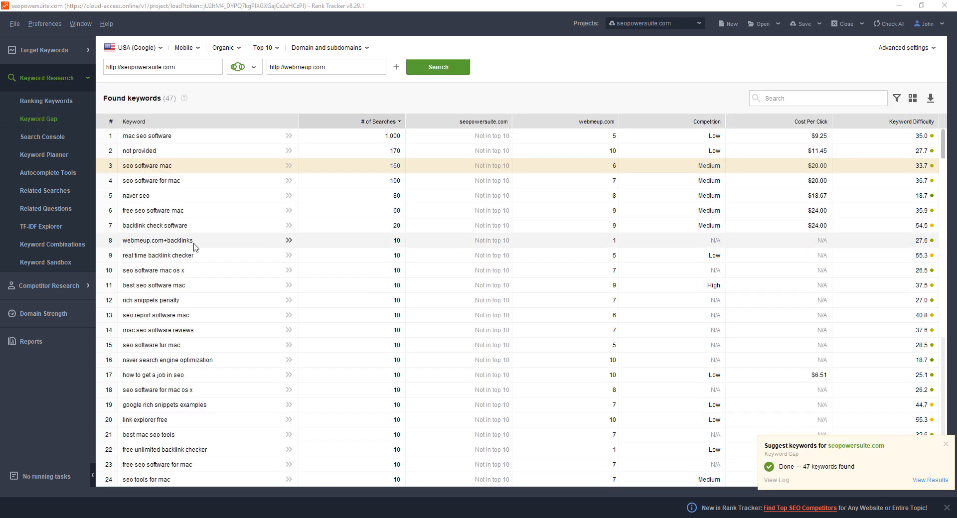
scroll(161, 313, "down", 5)
scroll(160, 313, "down", 3)
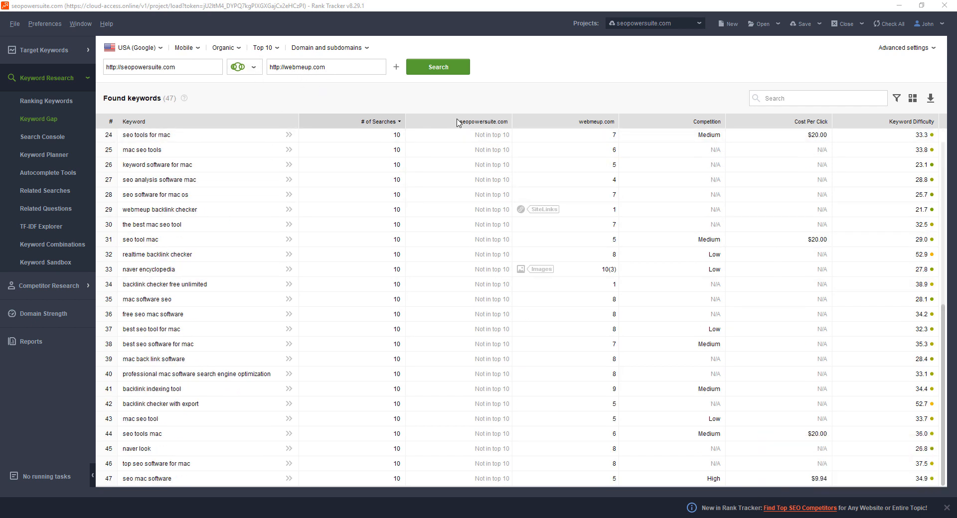
scroll(443, 169, "up", 8)
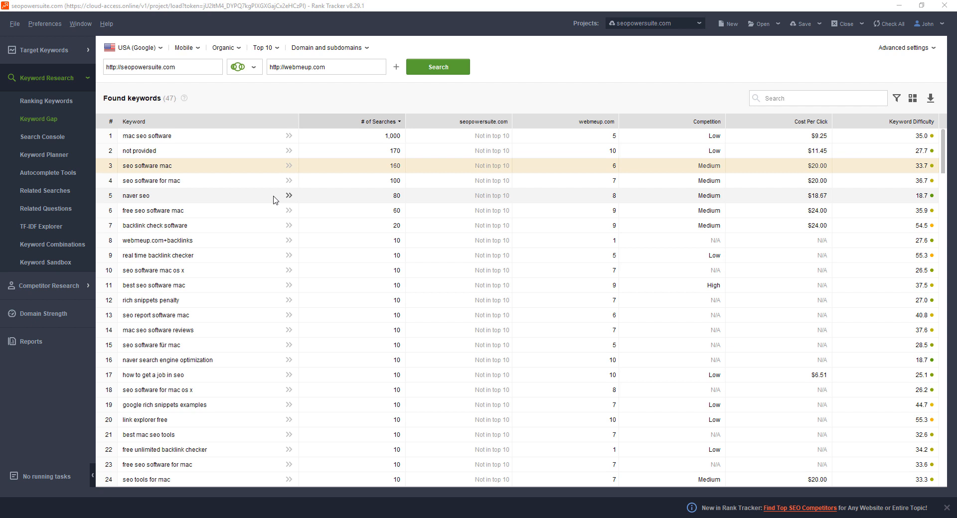
scroll(274, 200, "down", 3)
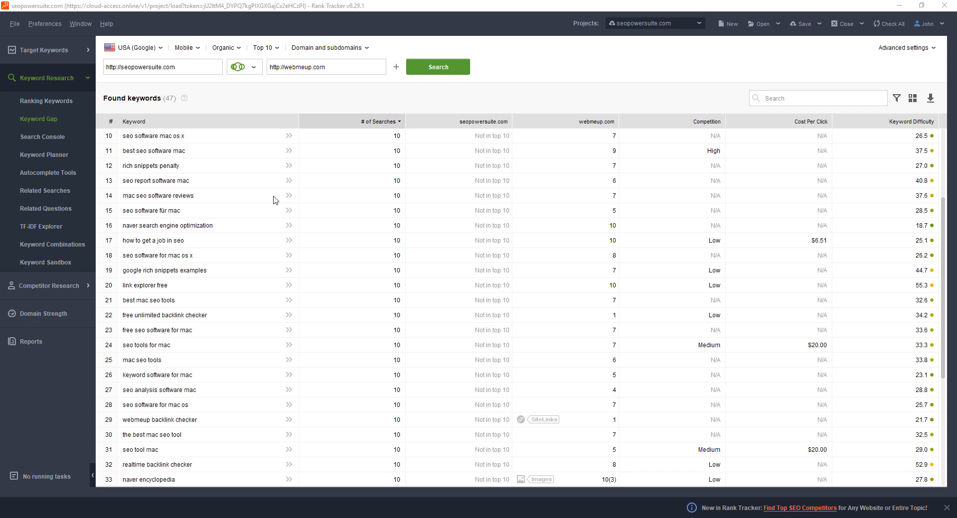
Look through the Search Console, Keyword Planner, Autocomplete Tools, Related Searches, TF-IDF Explorer, Related Questions and Keyword Combinations research methods
left_click(46, 139)
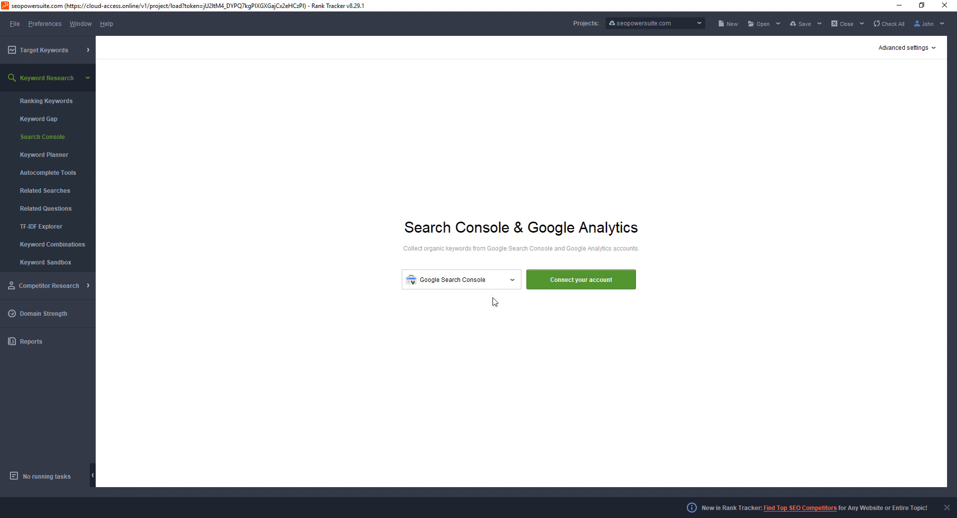
left_click(54, 156)
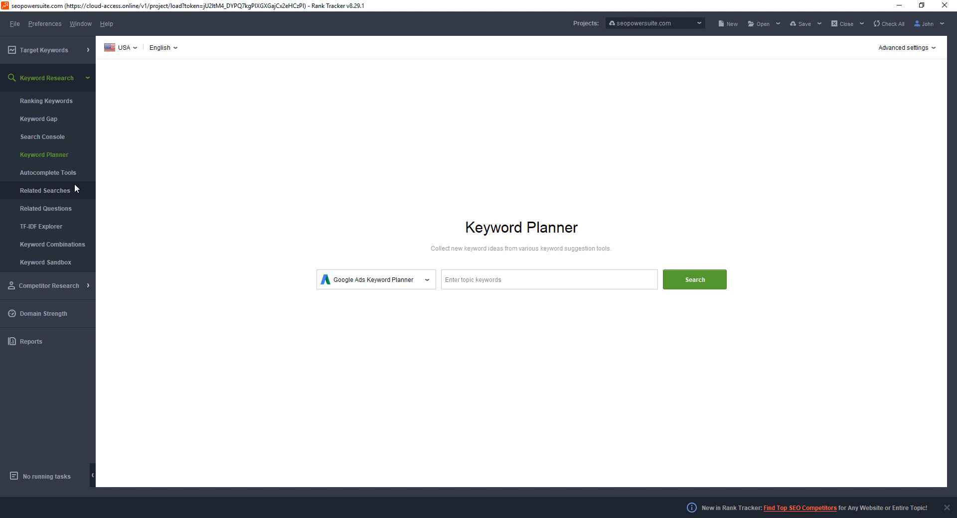
left_click(64, 173)
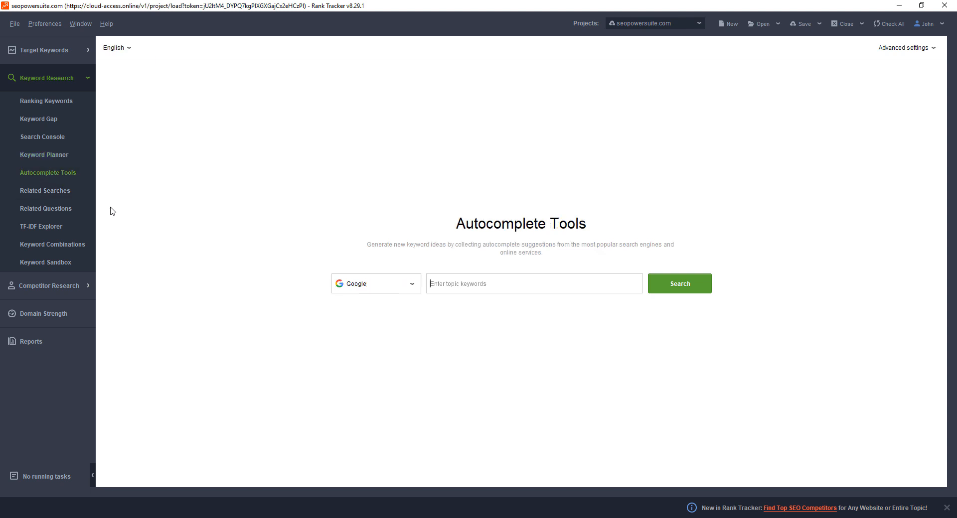
left_click(405, 292)
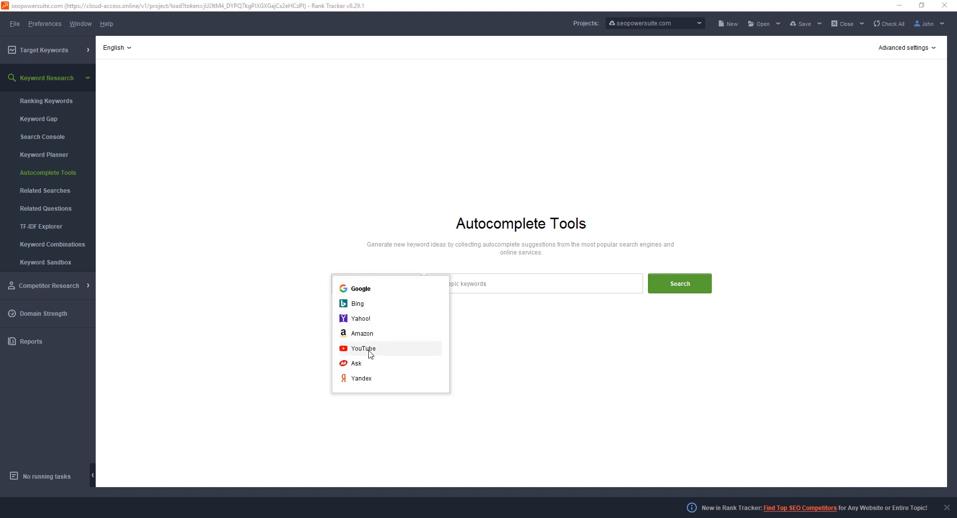
left_click(42, 197)
left_click(46, 224)
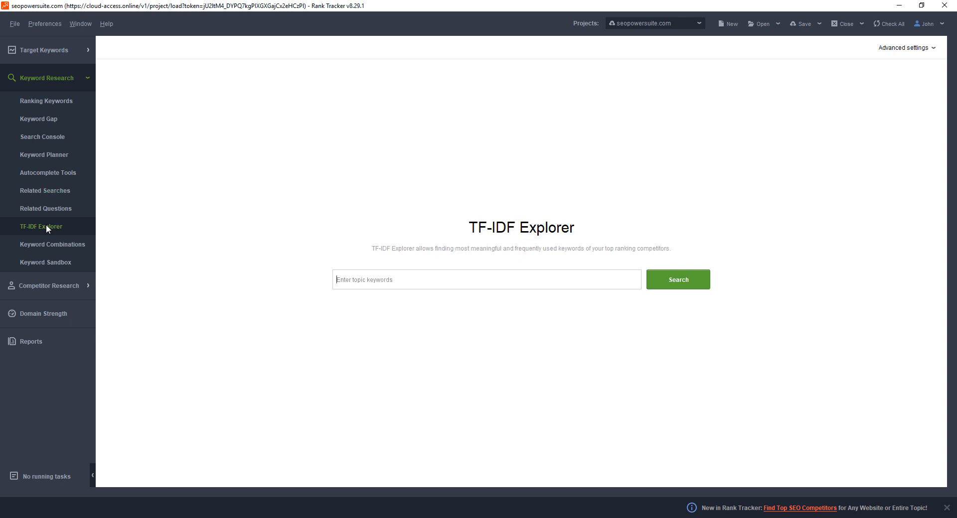
left_click(55, 208)
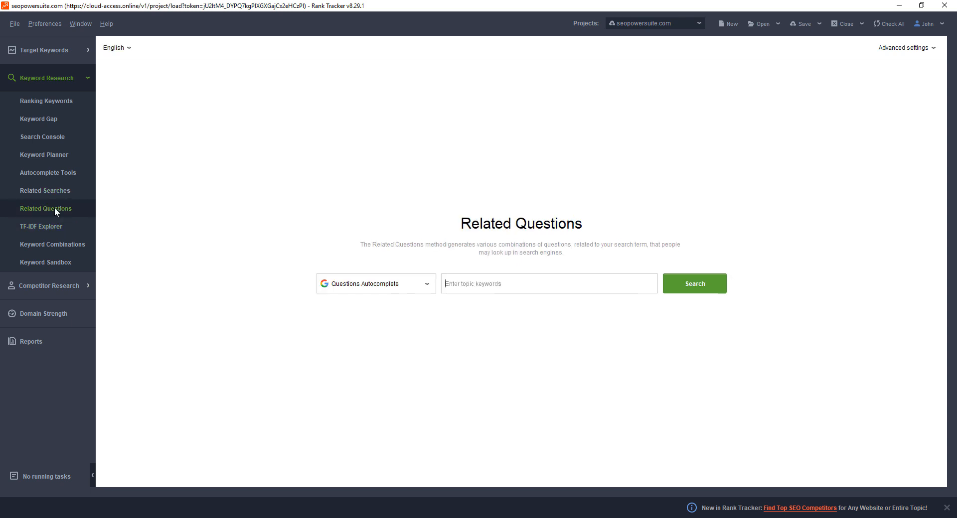
left_click(56, 244)
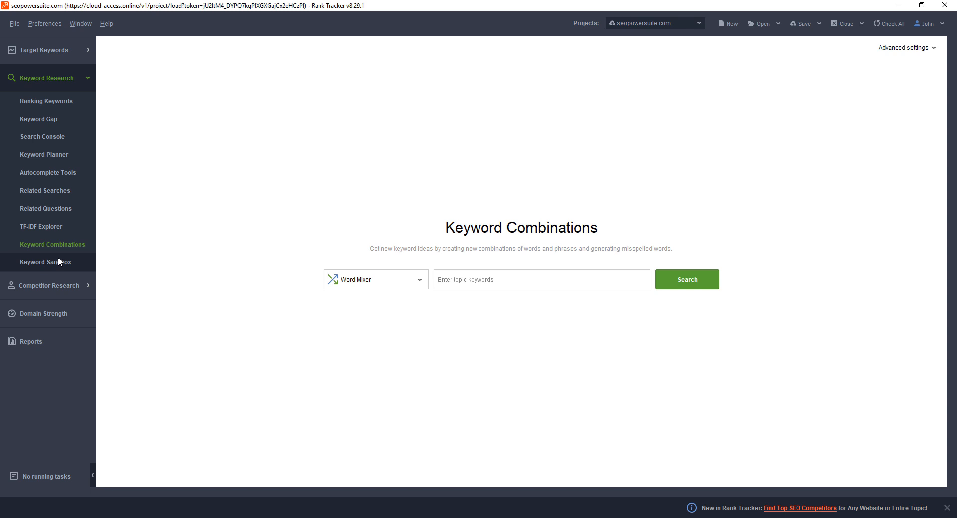
Open the Keyword Sandbox and browse all collected keywords by number of searches
left_click(58, 259)
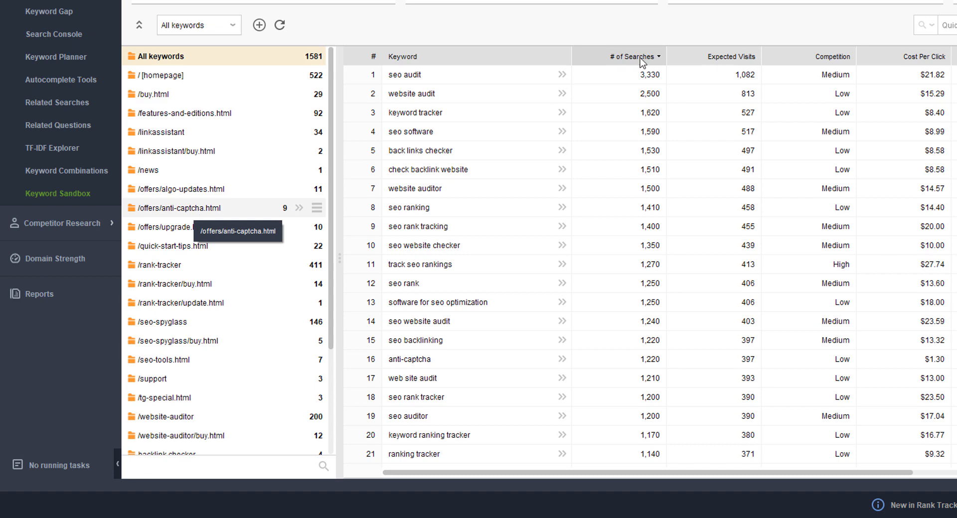
scroll(566, 243, "down", 15)
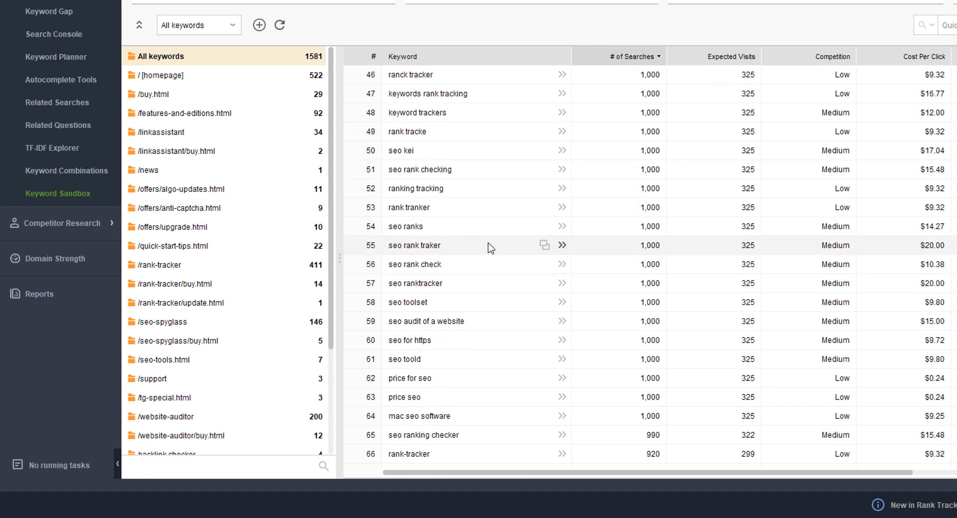
scroll(489, 244, "down", 10)
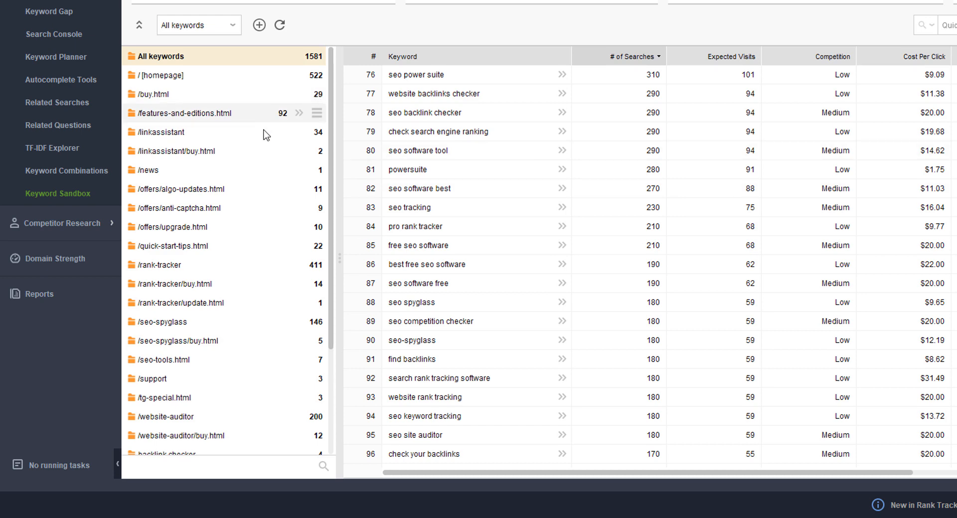
scroll(250, 149, "down", 3)
scroll(241, 182, "up", 3)
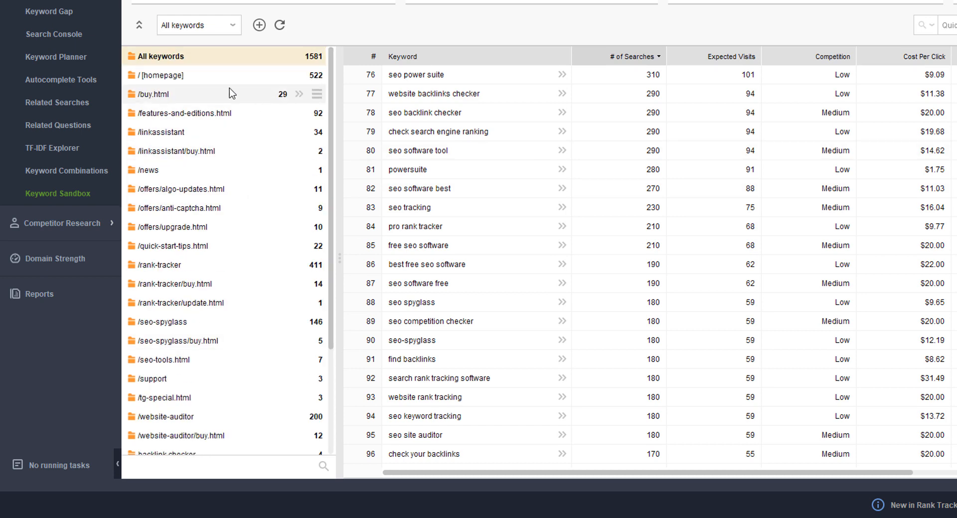
View the keyword groups for the homepage, /buy.html, /features-and-editions.html and /linkassistant, and return to All keywords
left_click(220, 77)
left_click(191, 98)
left_click(196, 115)
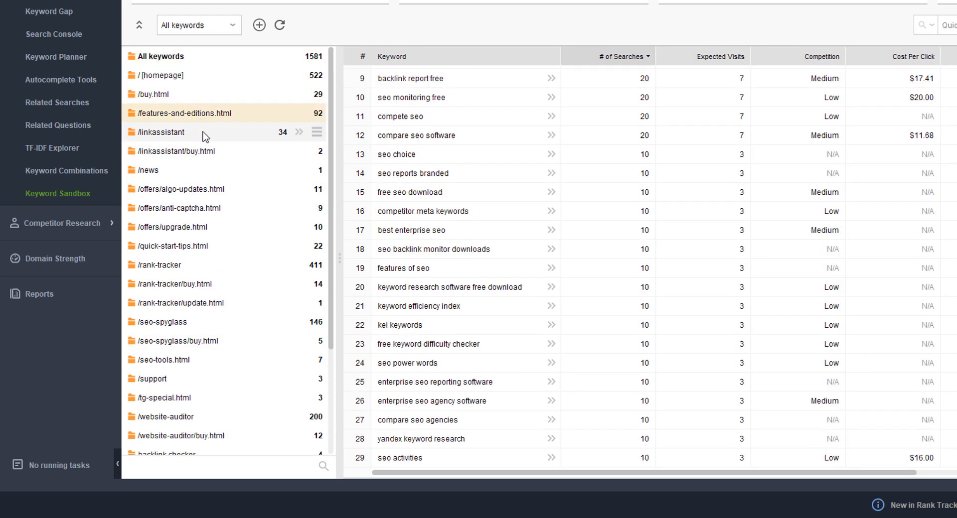
left_click(199, 135)
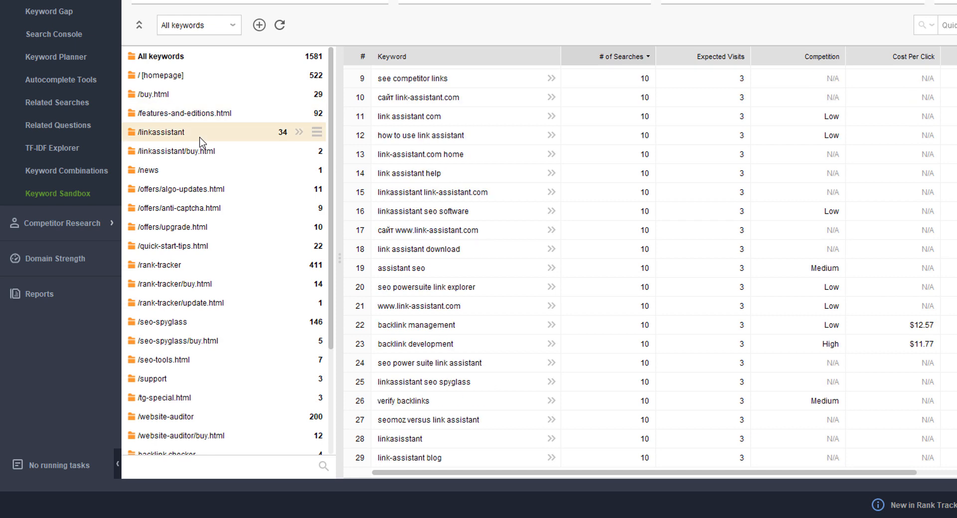
left_click(160, 57)
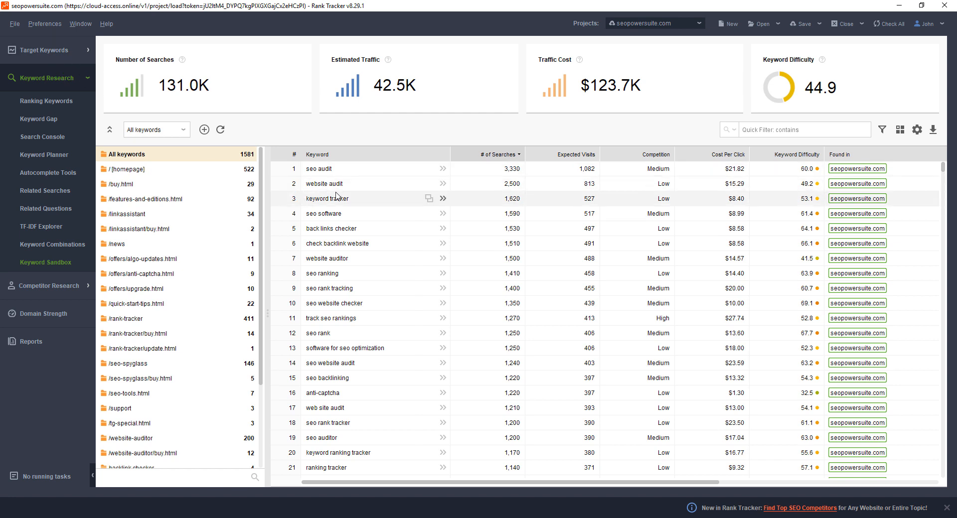
Move the ten most-searched keywords, from "seo audit" to "seo website checker", to rank tracking with their current groups
left_click_drag(333, 172, 332, 304)
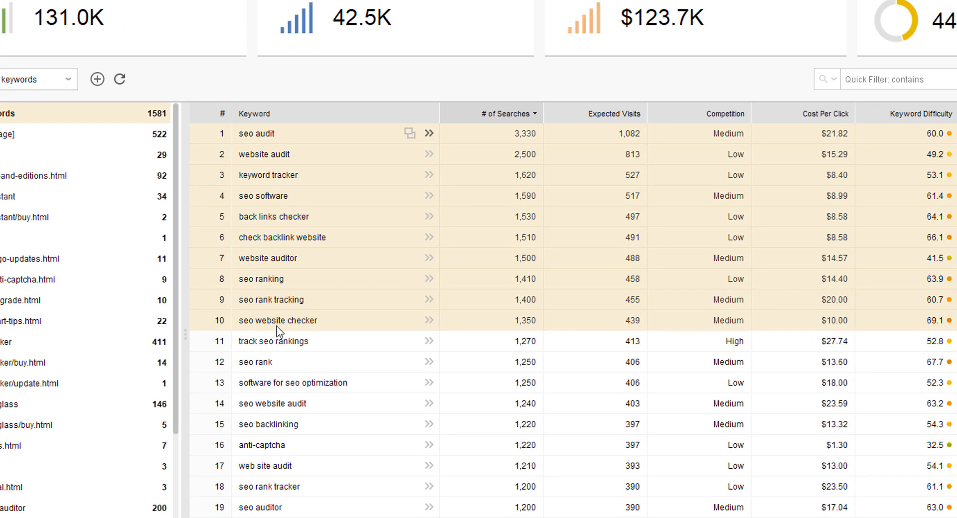
right_click(261, 199)
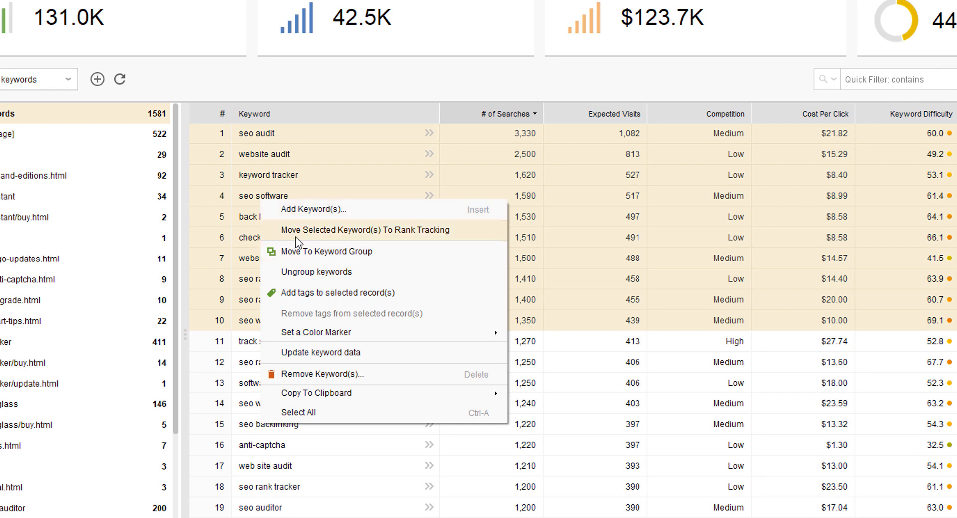
left_click(390, 233)
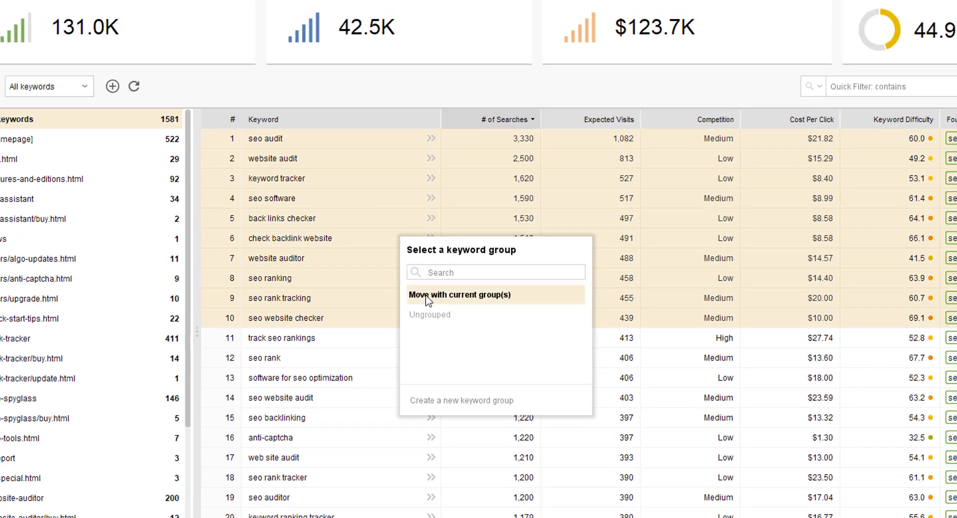
left_click(425, 298)
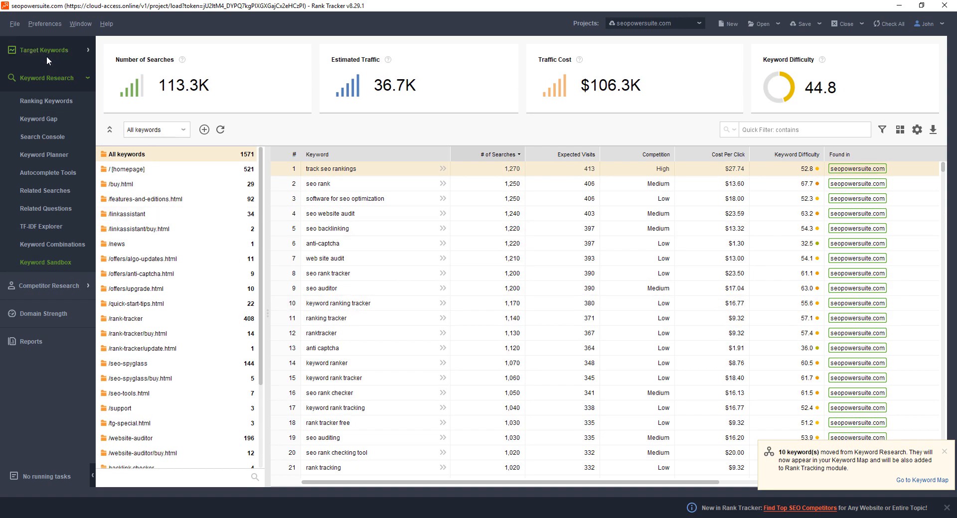
Open Rank Tracking under Target Keywords, look through the keyword list and select the first eight keywords
left_click(46, 51)
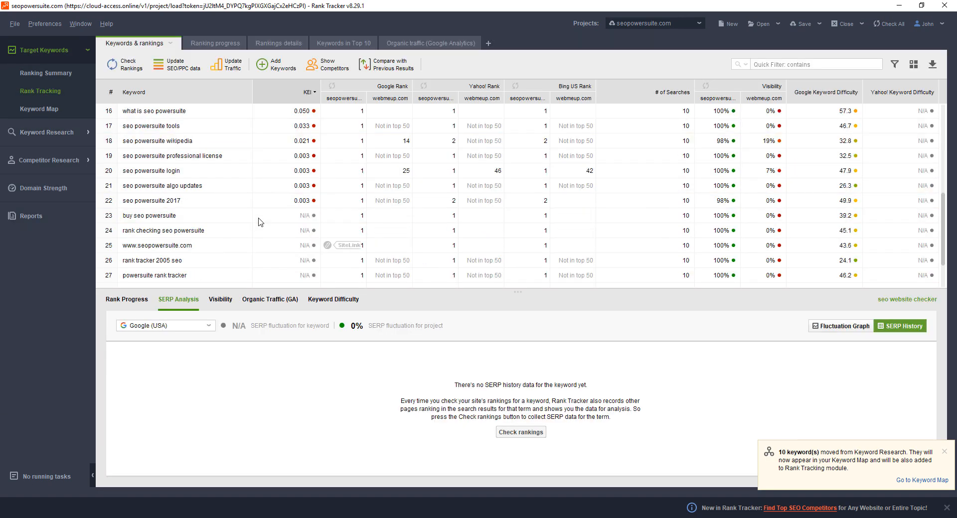
scroll(258, 220, "down", 2)
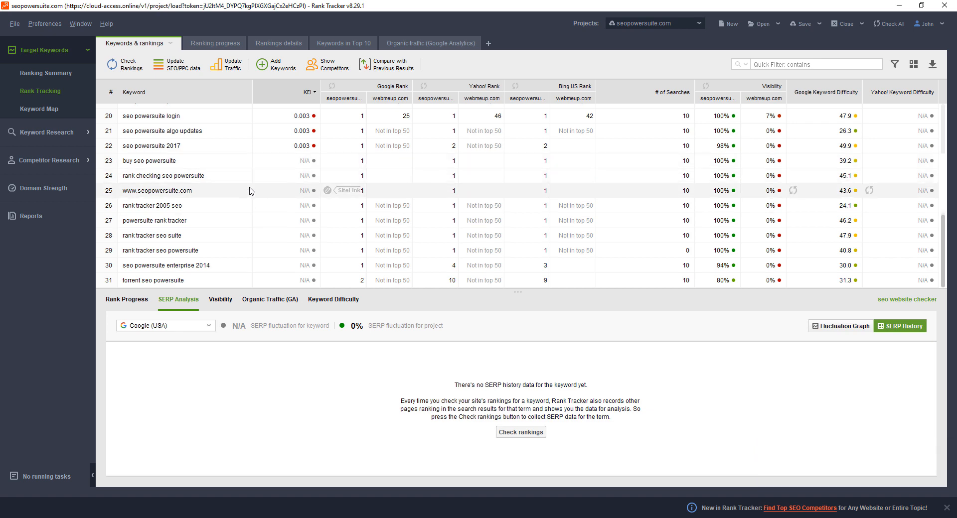
scroll(230, 220, "up", 6)
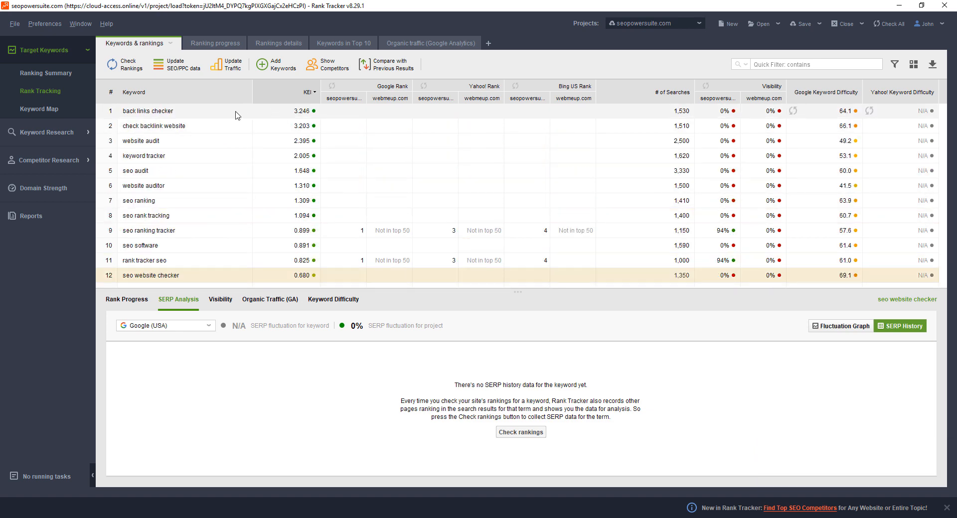
left_click_drag(234, 112, 240, 218)
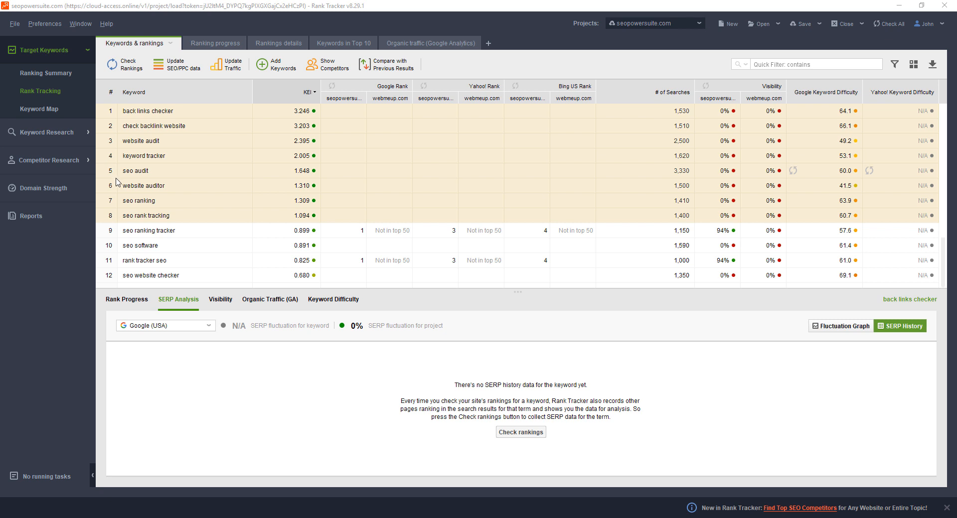
left_click(62, 161)
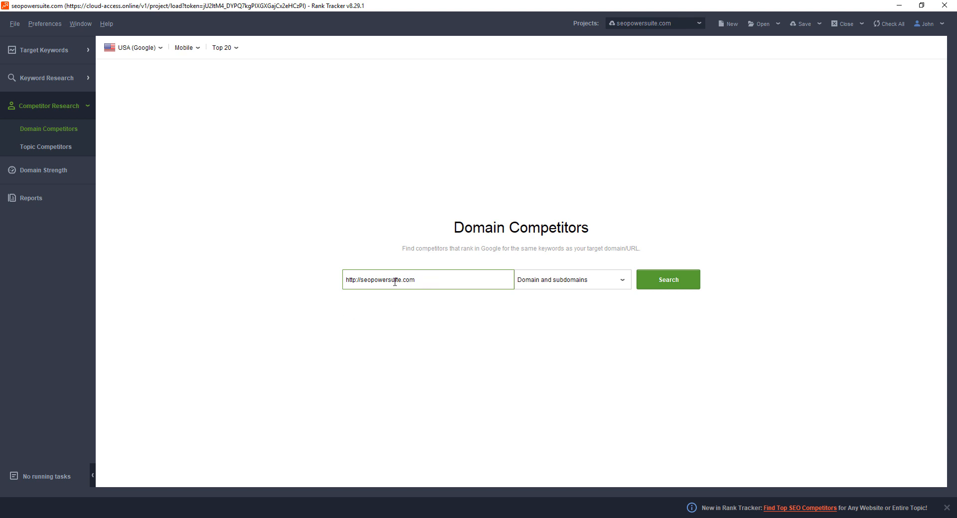
left_click(598, 287)
left_click(559, 316)
left_click(557, 288)
left_click(561, 283)
left_click(648, 275)
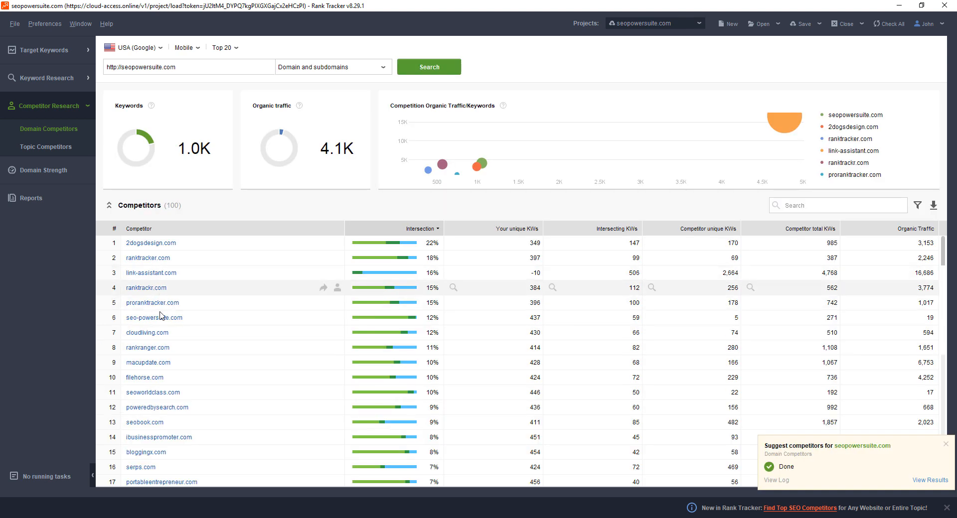
Examine the found domain competitors and compare their keyword intersection with seopowersuite.com
scroll(224, 324, "down", 5)
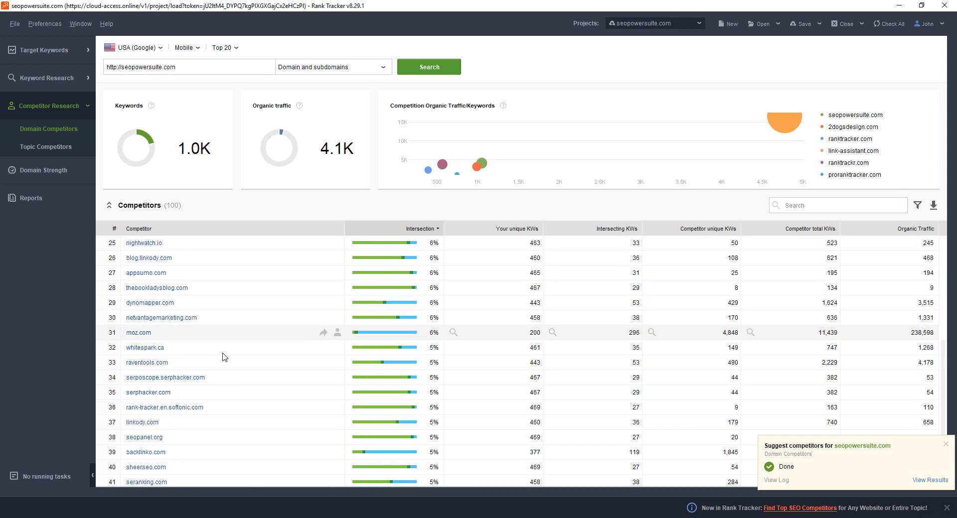
scroll(224, 361, "up", 5)
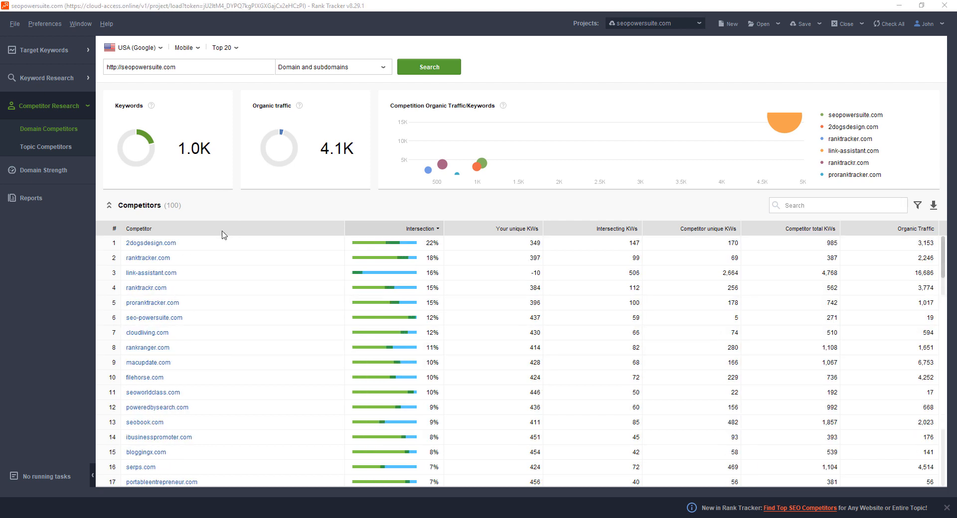
scroll(203, 316, "down", 20)
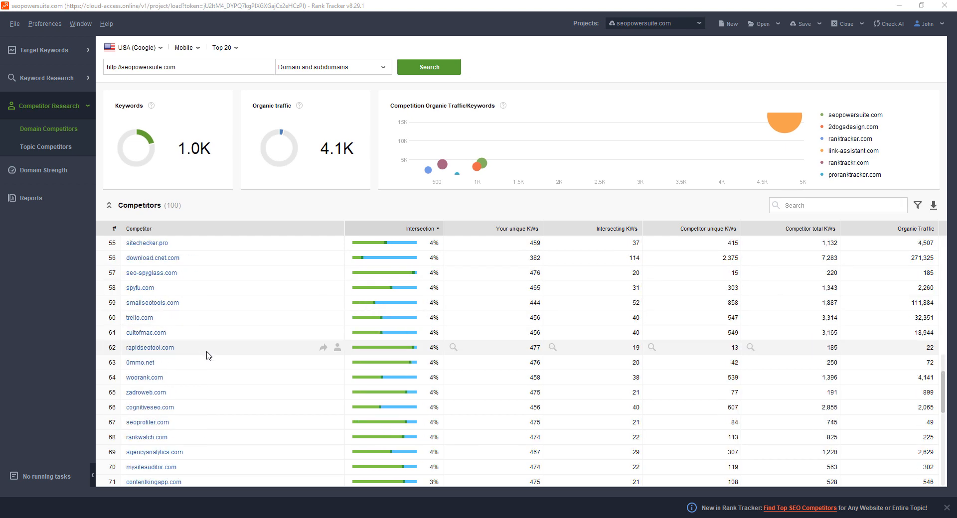
scroll(204, 366, "down", 1)
scroll(205, 366, "up", 20)
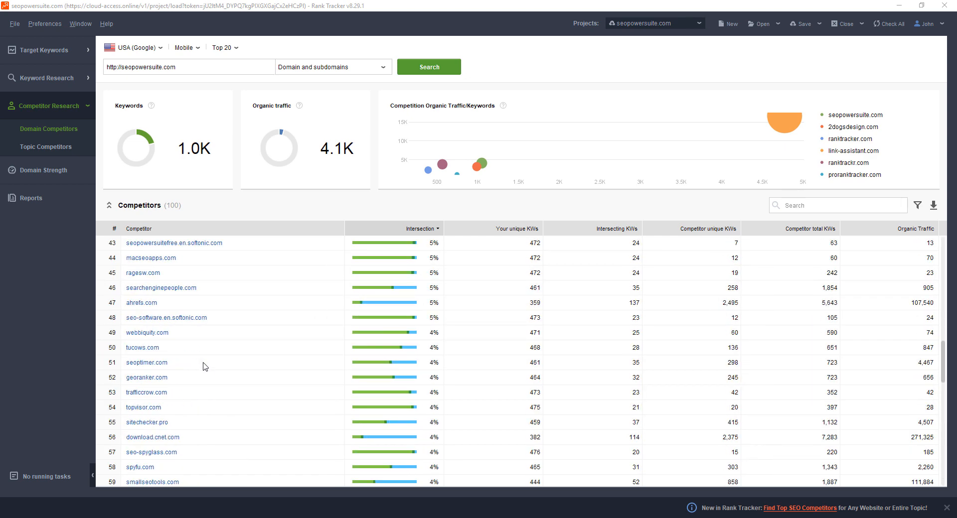
scroll(205, 366, "up", 5)
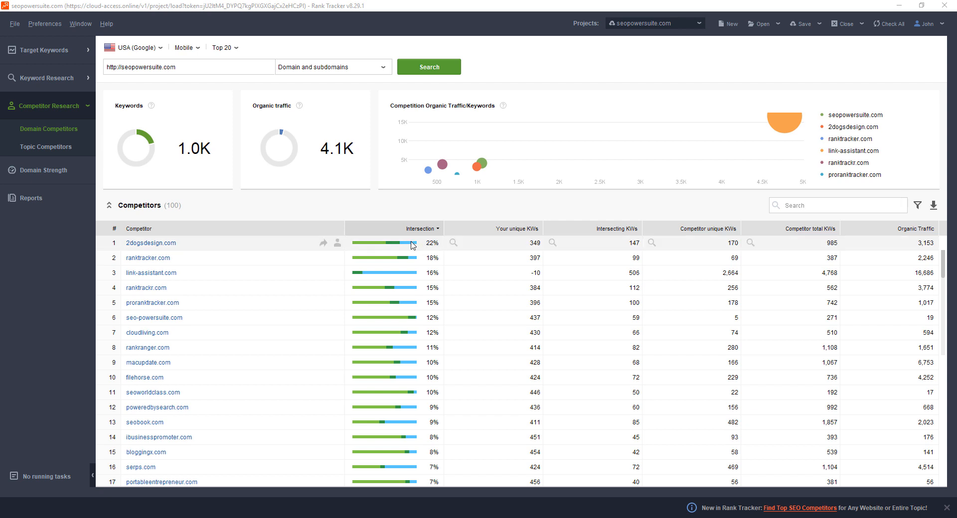
scroll(414, 279, "down", 20)
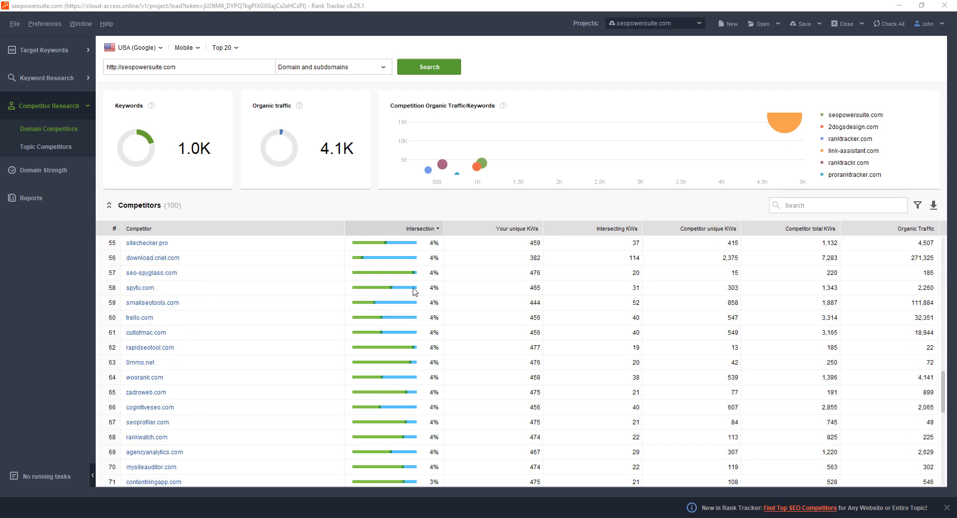
scroll(414, 291, "down", 2)
scroll(414, 292, "up", 20)
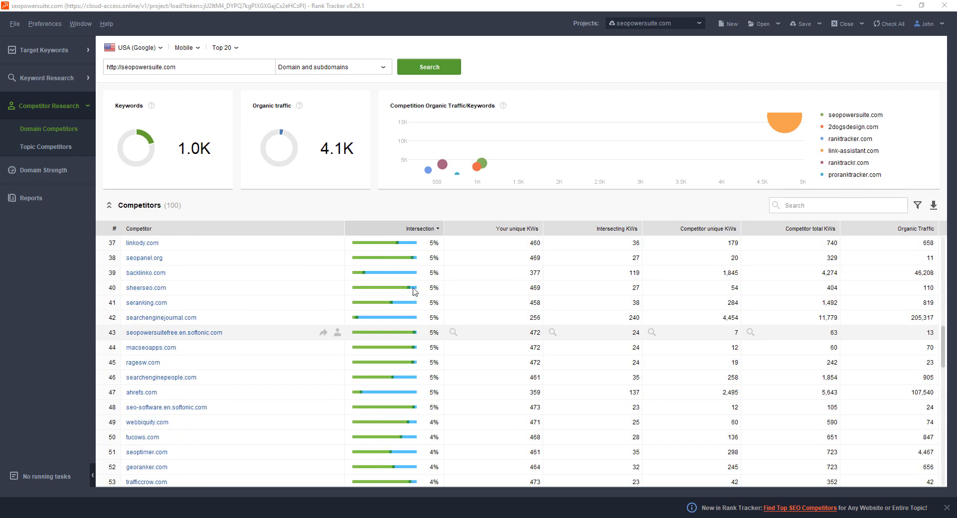
scroll(414, 292, "up", 4)
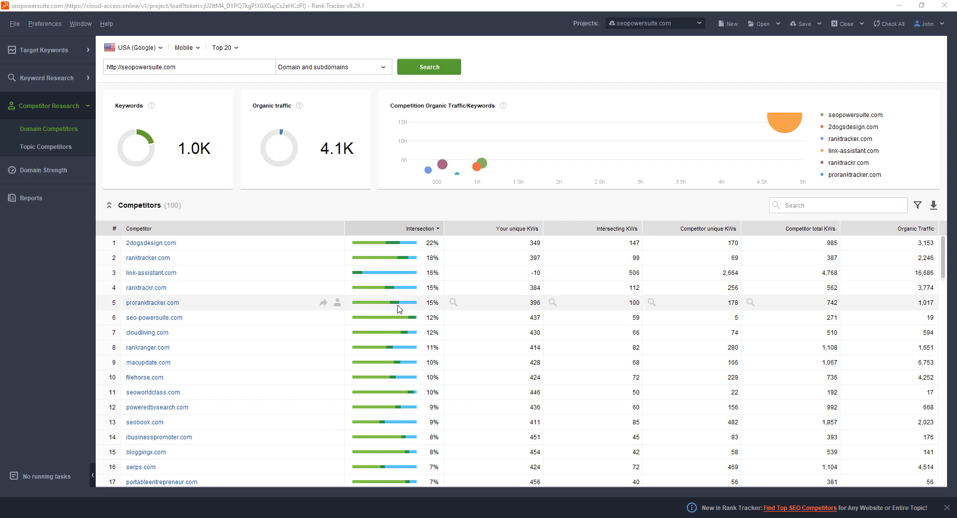
scroll(394, 310, "down", 20)
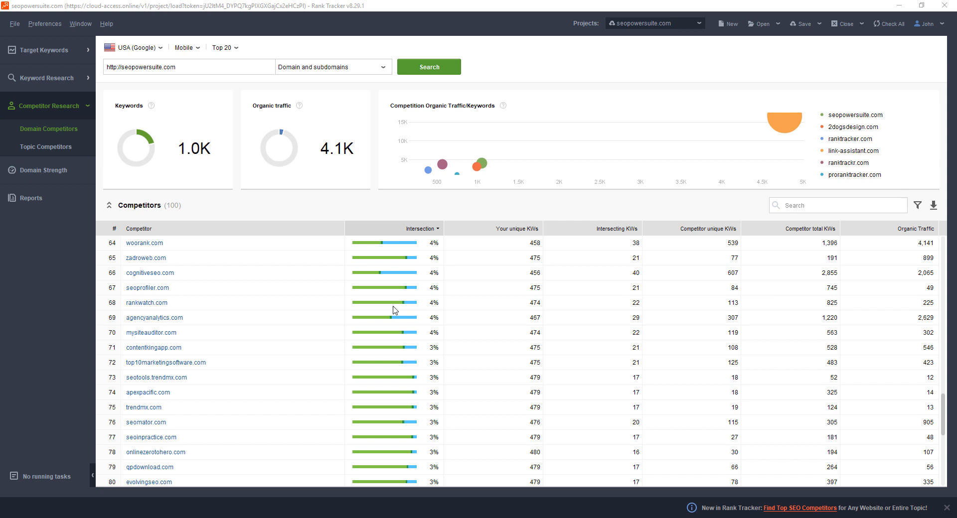
scroll(394, 310, "up", 8)
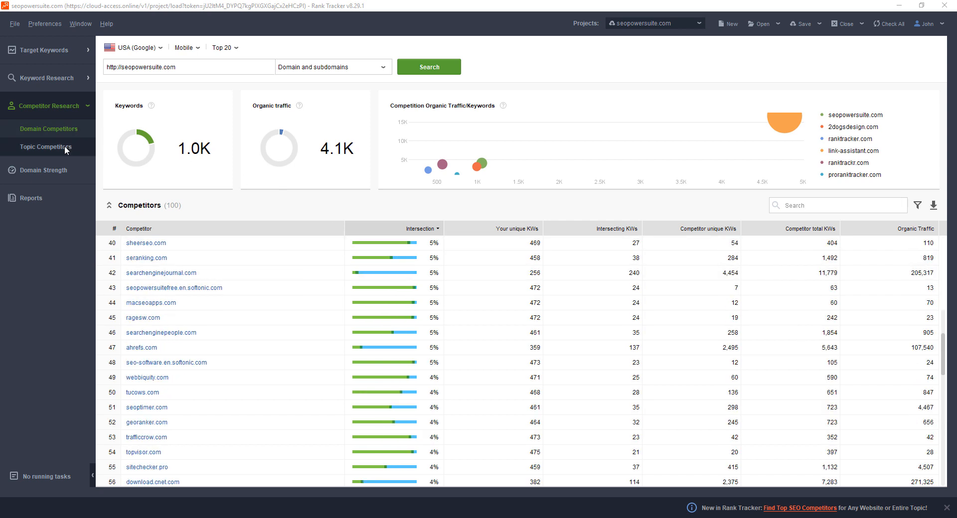
Search for topic competitors with the keywords "seo sofware" and "seo tools", and browse the found pages
left_click(66, 149)
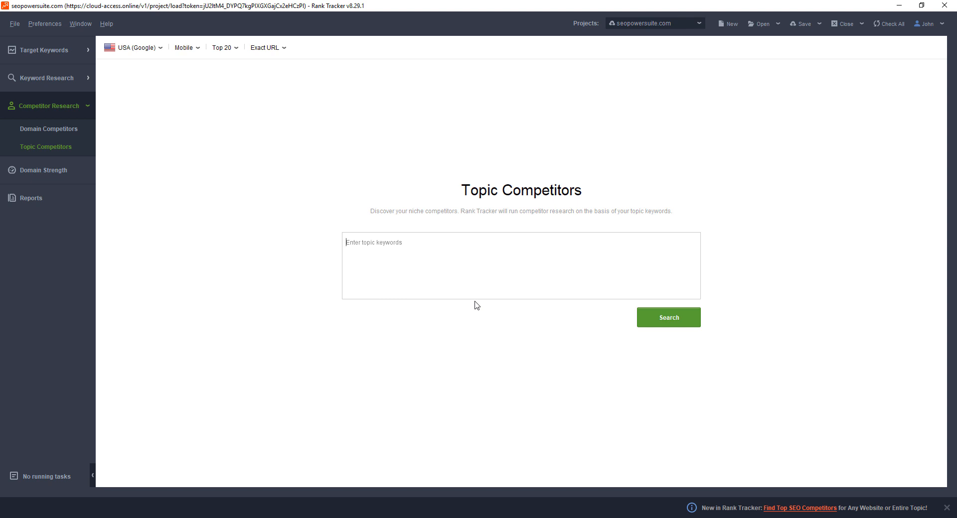
type("seo sof")
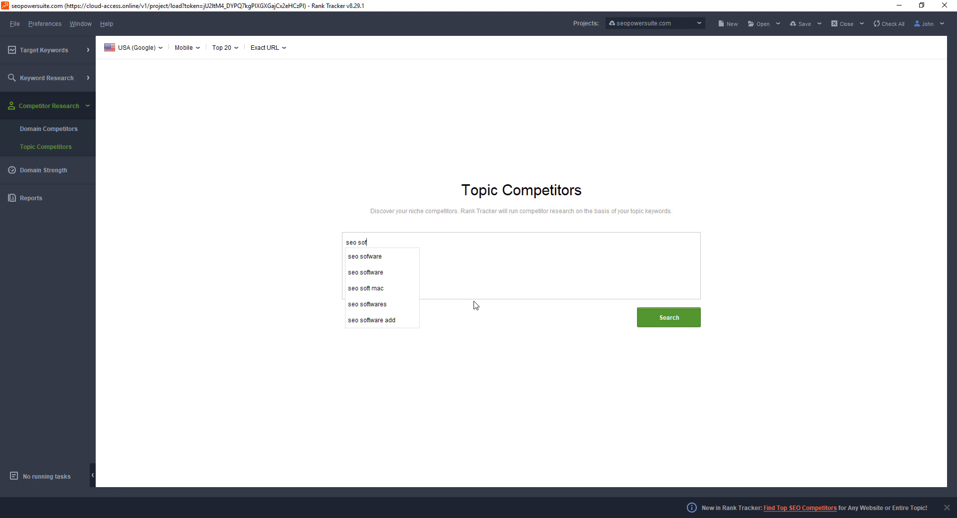
left_click(382, 256)
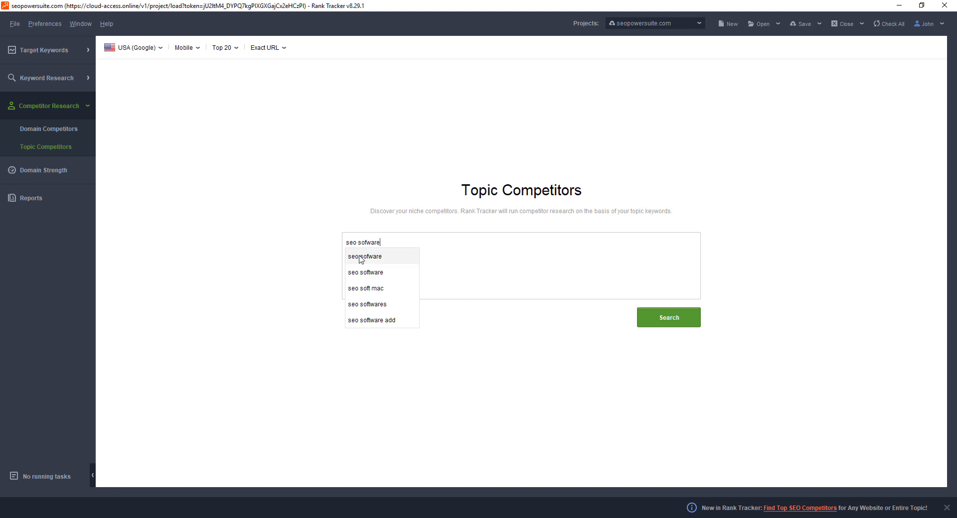
key("Return")
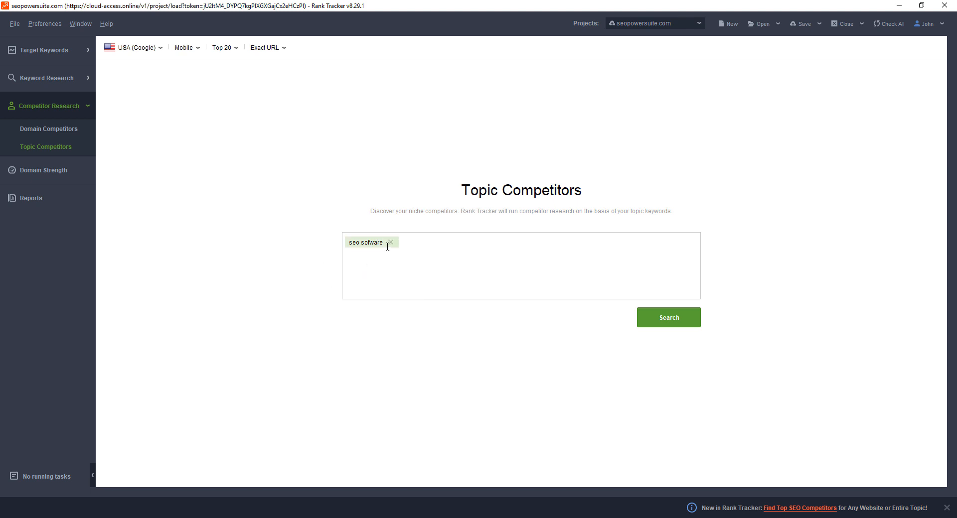
type("seo tools")
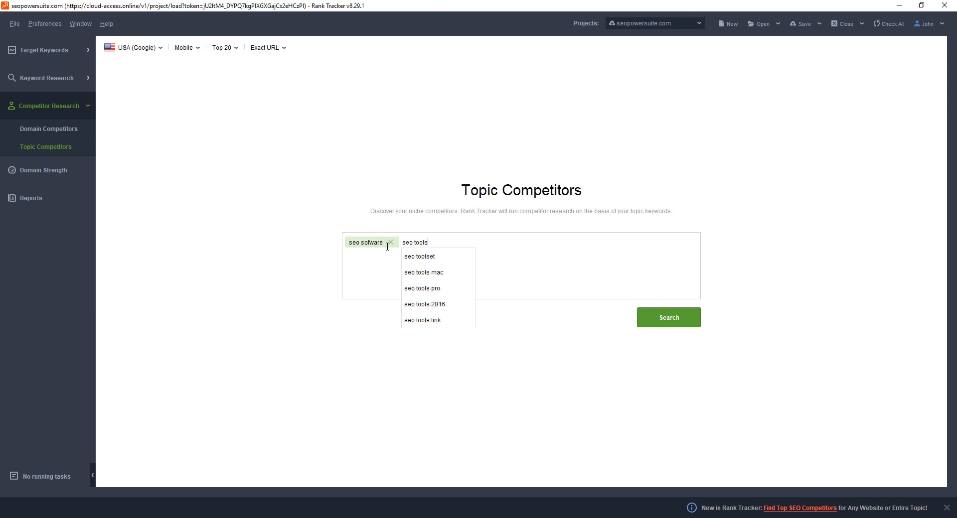
key("Return")
left_click(657, 321)
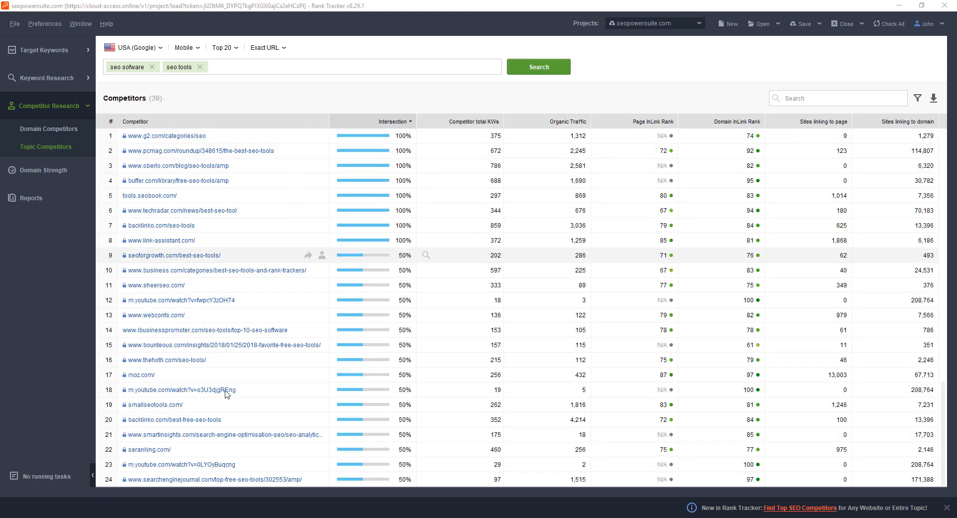
scroll(223, 335, "down", 5)
scroll(223, 335, "up", 5)
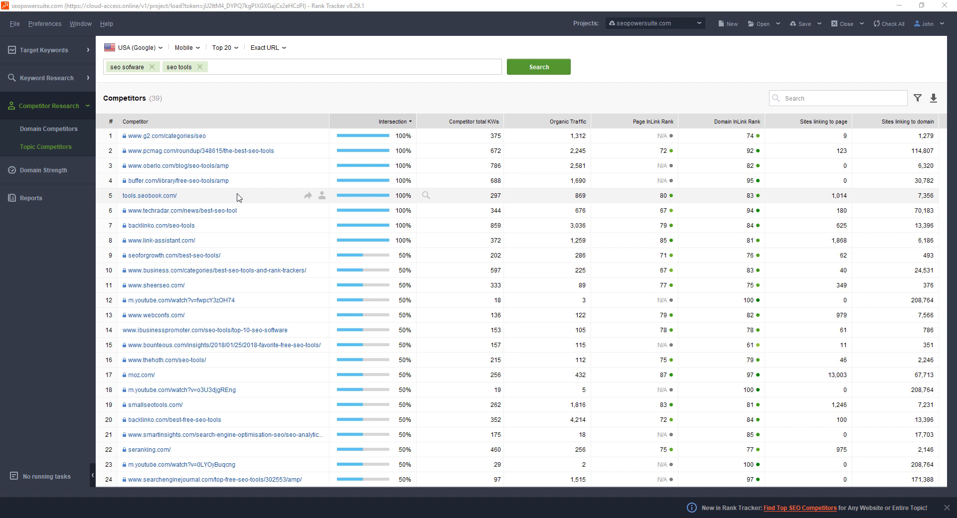
Open Reports and look through the Keyword Rankings and Visibility report
left_click(48, 196)
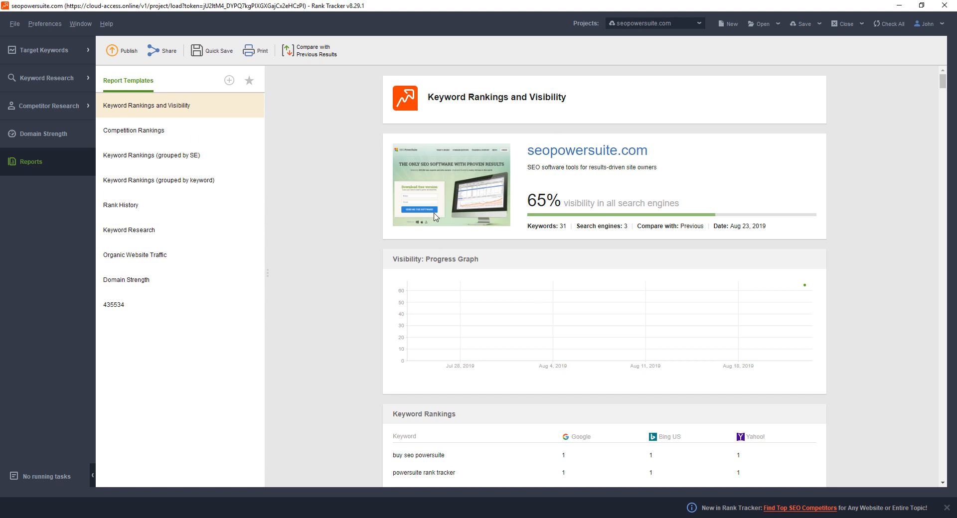
scroll(557, 299, "down", 14)
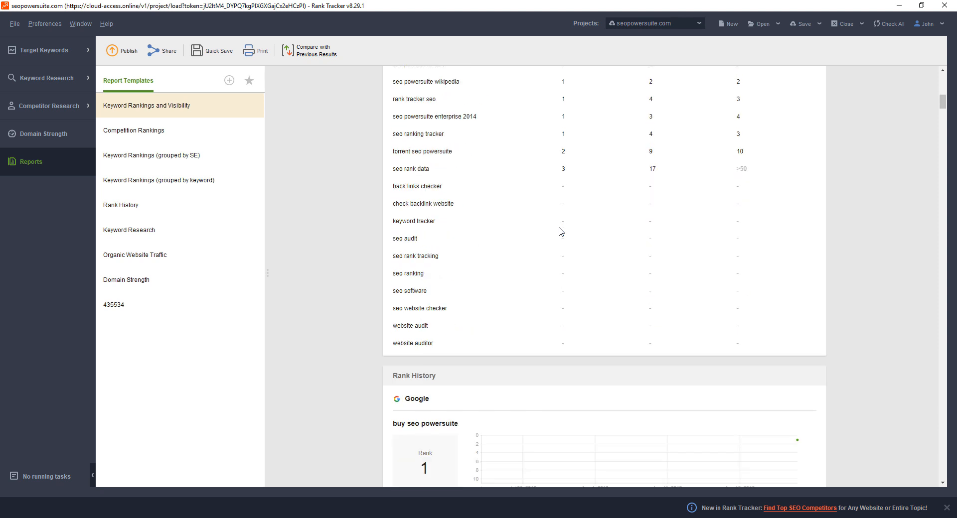
scroll(558, 231, "up", 6)
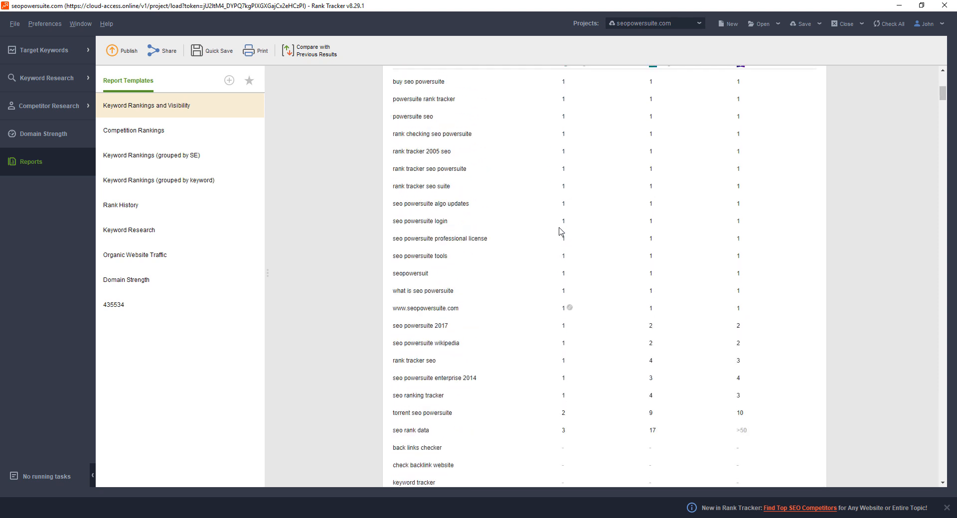
scroll(559, 231, "up", 9)
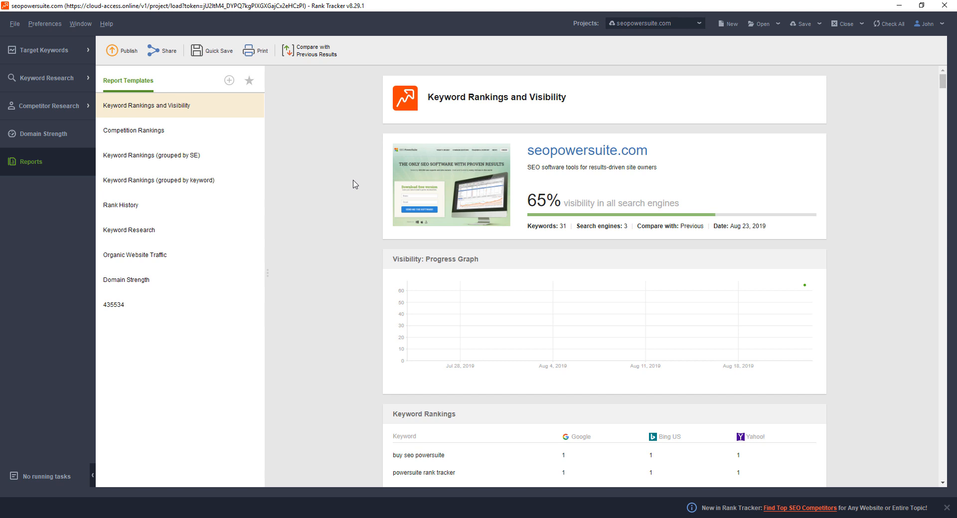
left_click(204, 52)
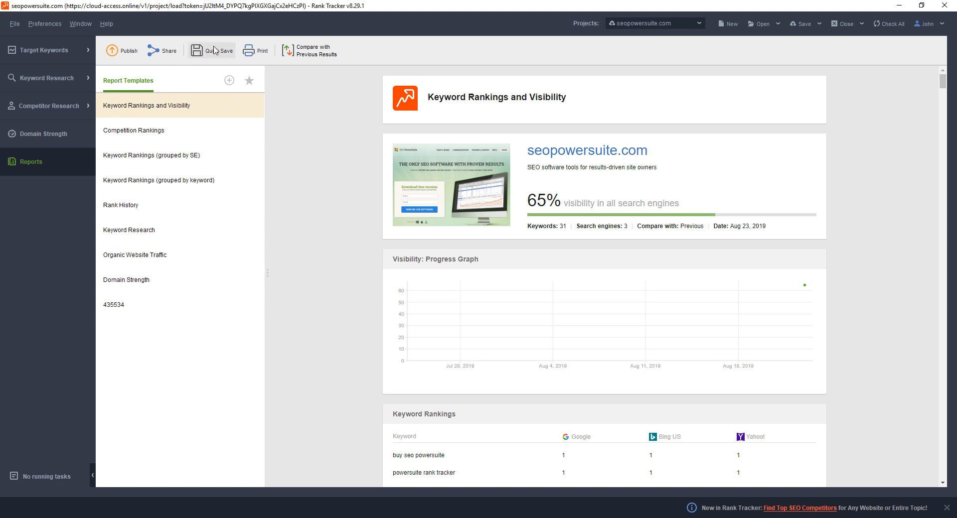
left_click_drag(495, 158, 431, 142)
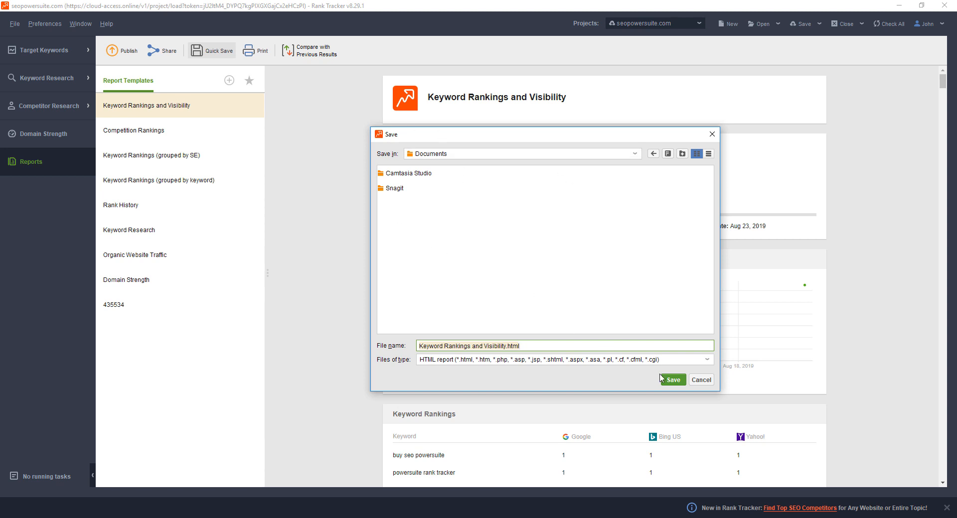
left_click(698, 379)
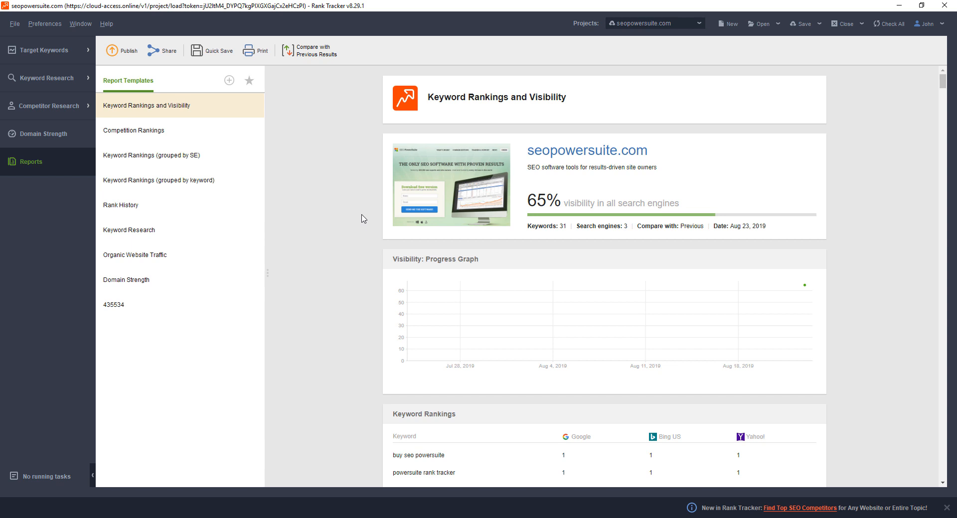
Generate a shareable link for the Keyword Rankings and Visibility report
left_click(162, 54)
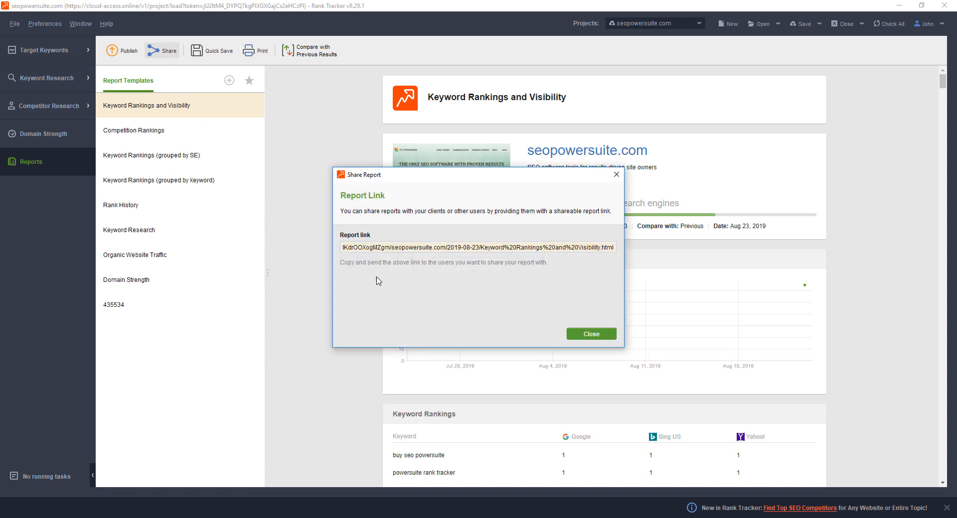
Copy the generated report link, open it in Chrome to view the shared report, and return to Rank Tracker, closing the sharing dialog
right_click(387, 249)
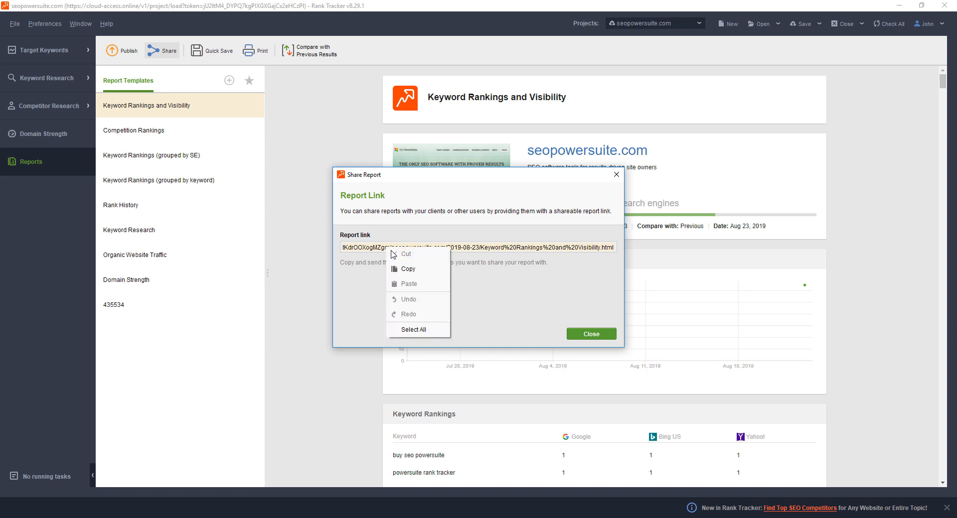
left_click(406, 267)
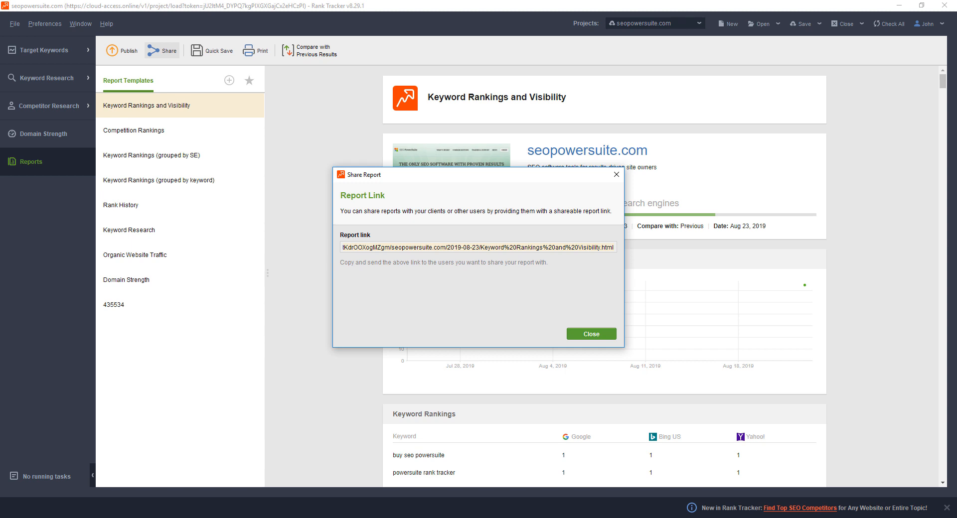
key("alt+Tab")
left_click_drag(0, 2, 541, 1)
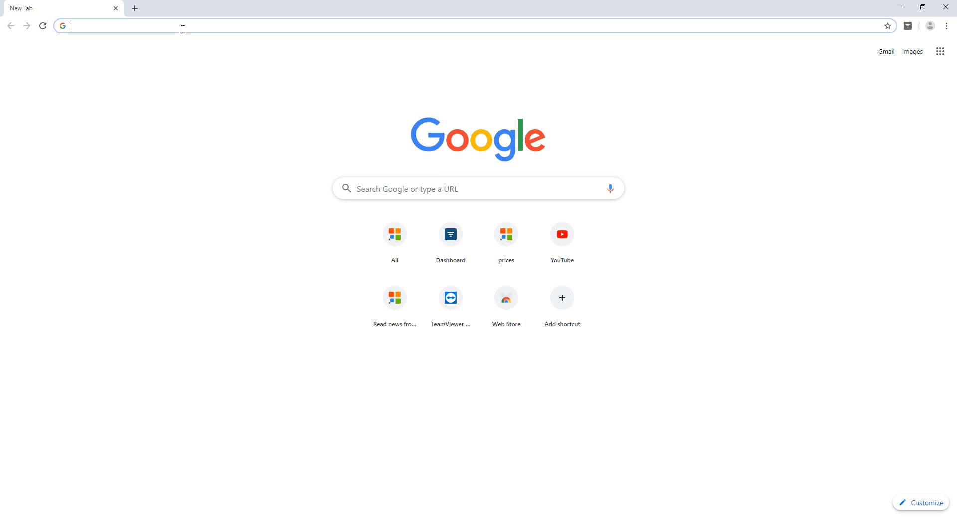
key("ctrl+v")
key("Return")
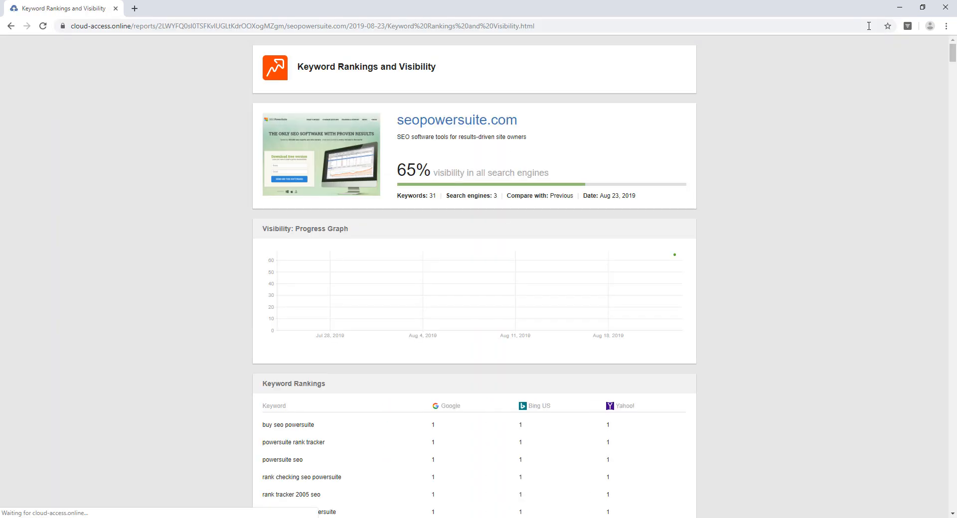
left_click(897, 11)
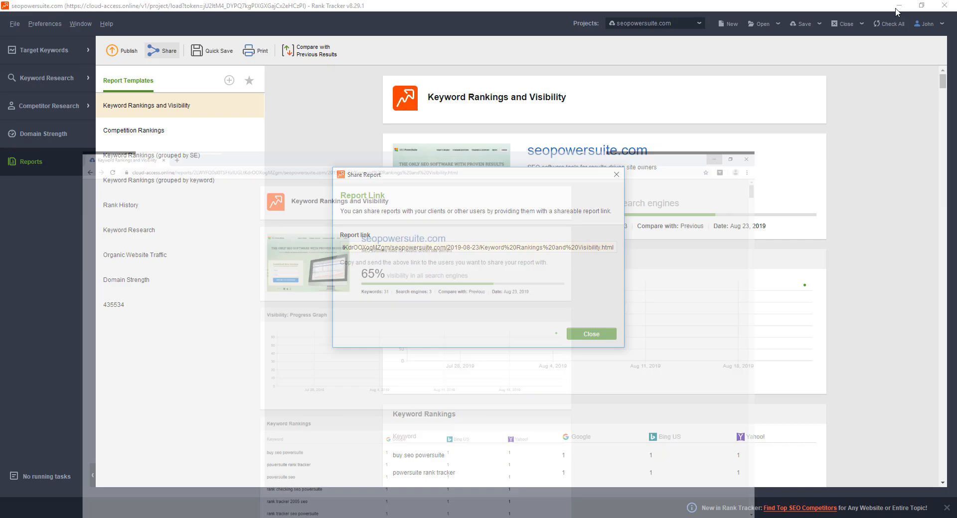
left_click(618, 177)
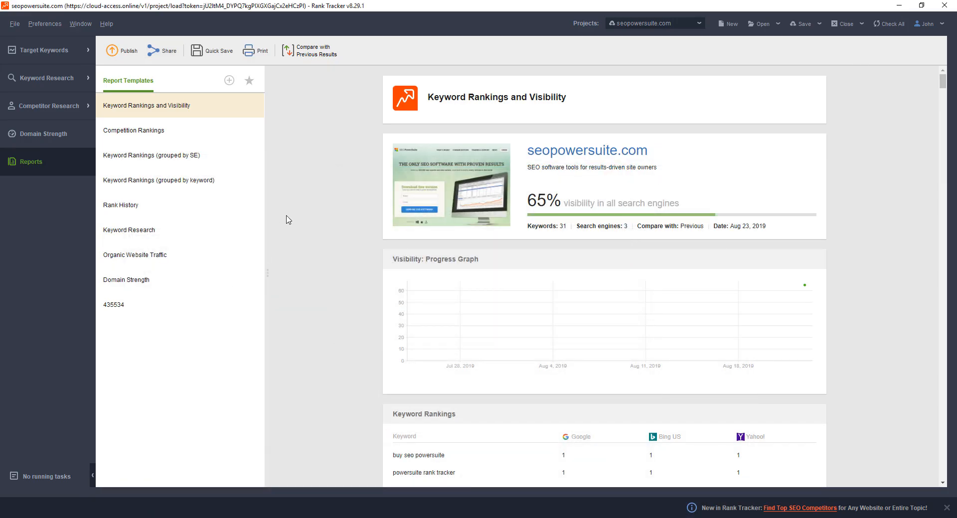
View the Competition Rankings report, and delete the last Keywords Moved Up/Down widget from the Keyword Rankings and Visibility template
left_click(174, 128)
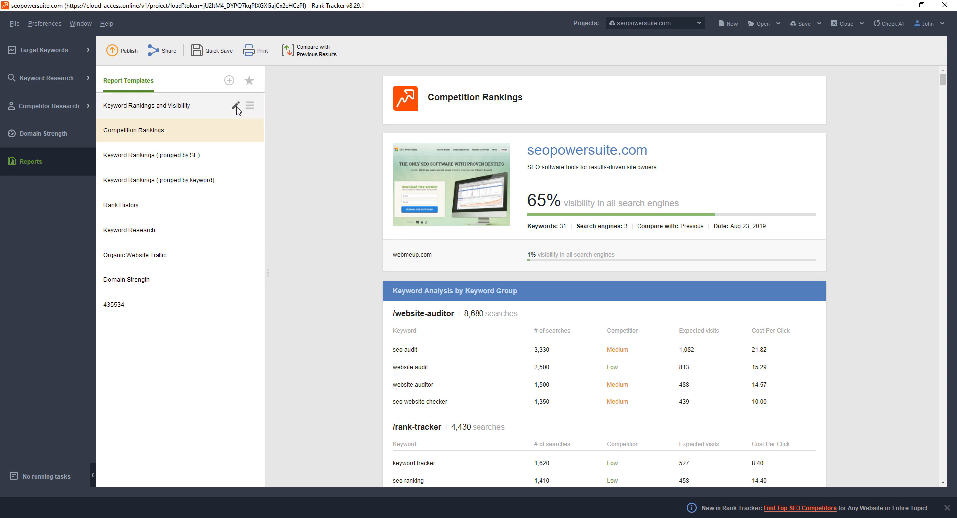
left_click(235, 107)
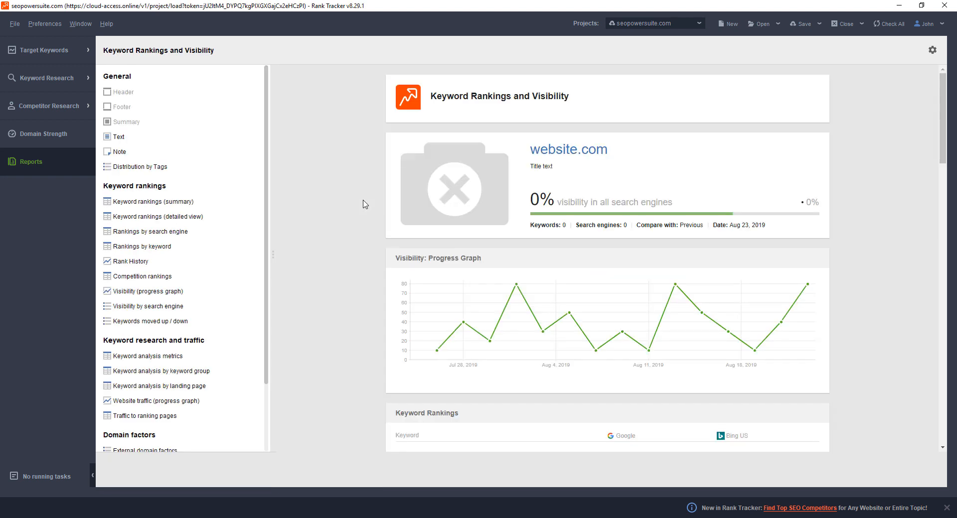
scroll(463, 210, "down", 15)
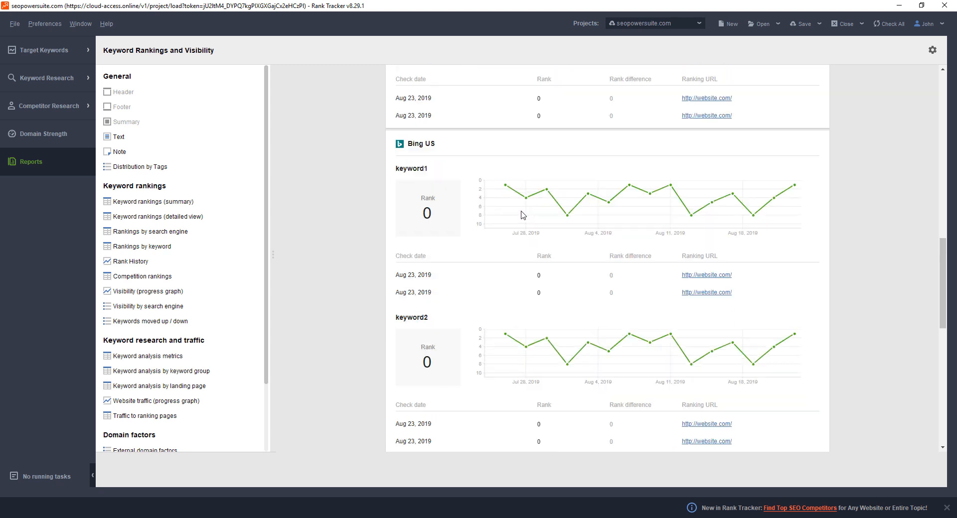
scroll(523, 215, "down", 15)
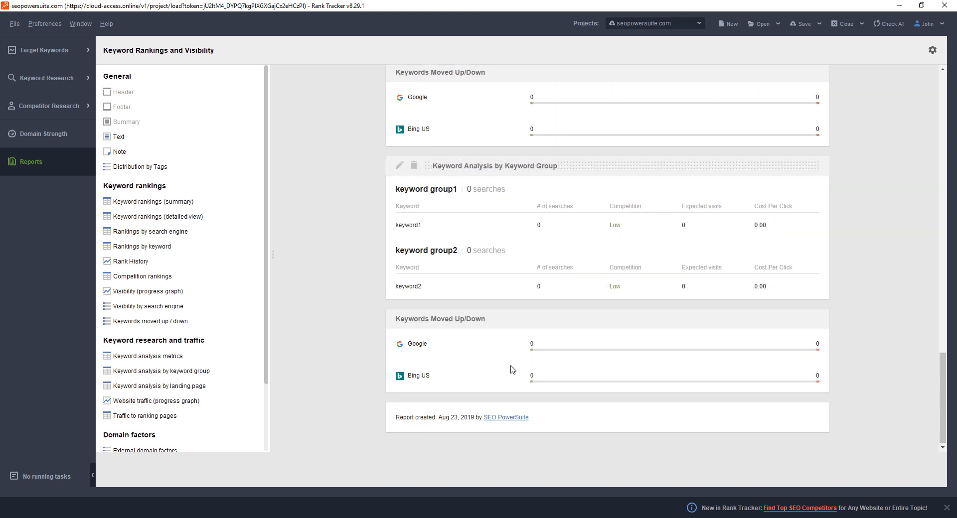
mouse_move(419, 328)
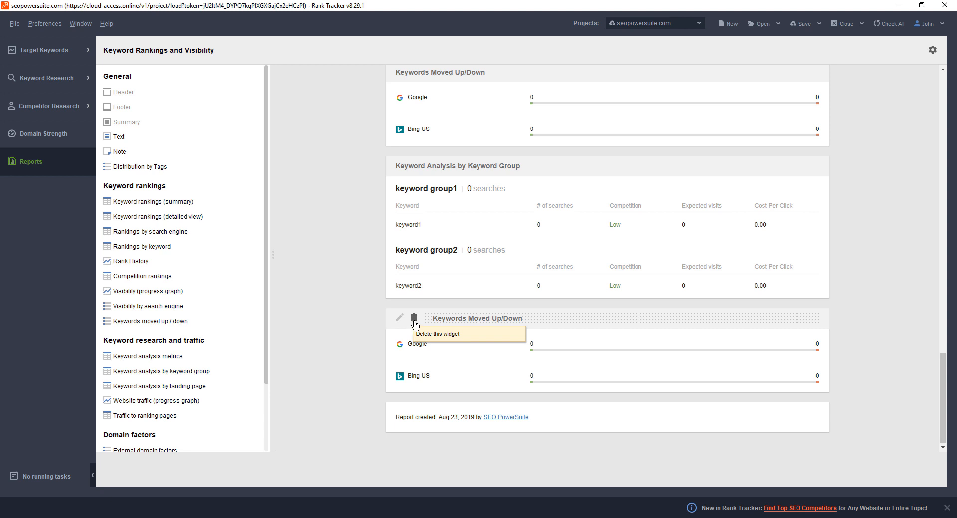
left_click(414, 319)
key("Return")
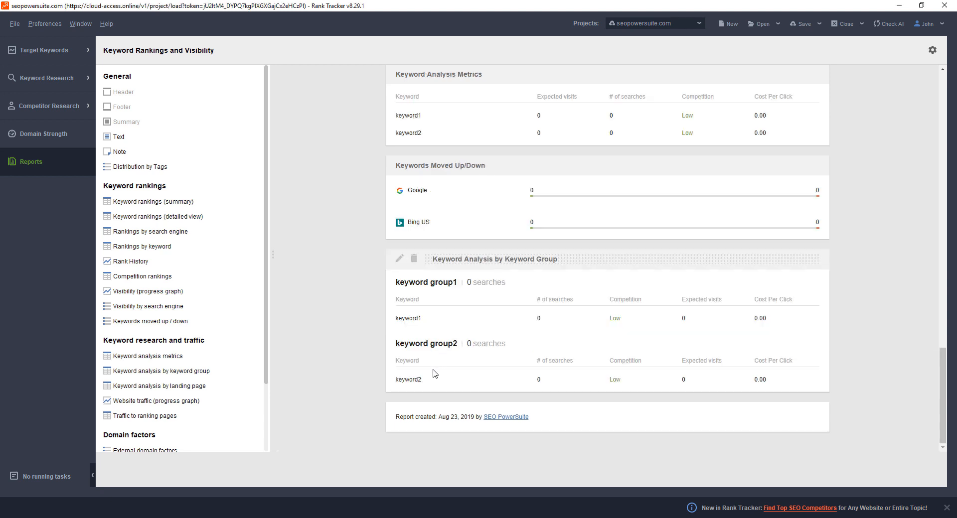
Browse the available report widgets and add Keyword analysis by landing page to the template
left_click_drag(266, 245, 272, 333)
scroll(249, 309, "up", 3)
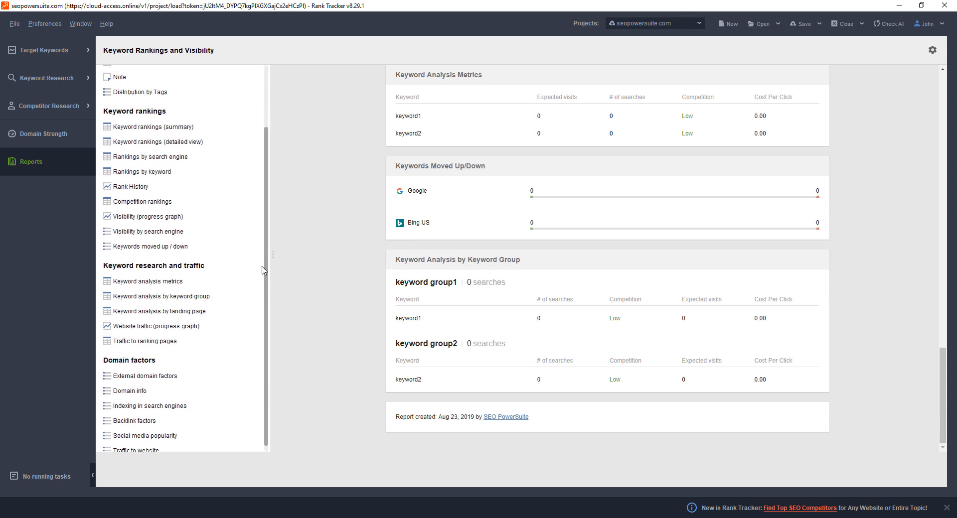
scroll(250, 287, "down", 3)
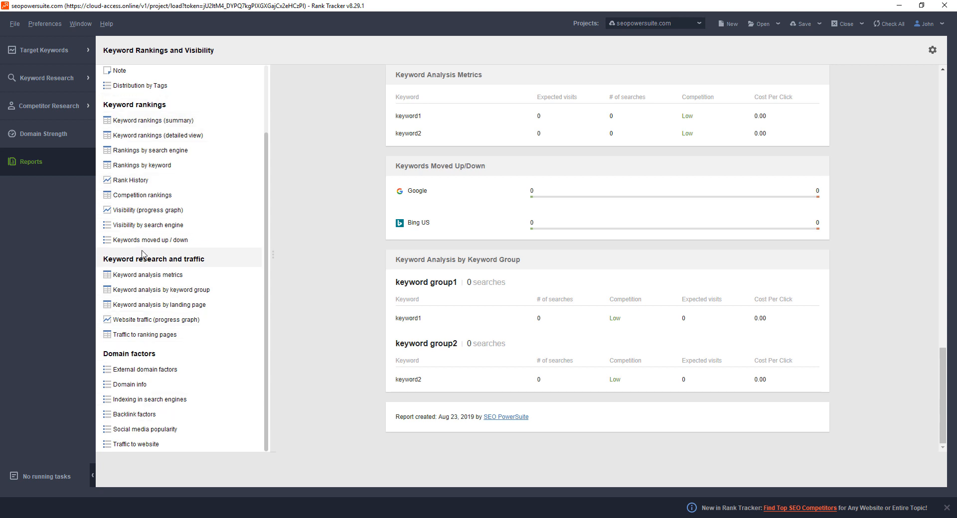
scroll(145, 262, "up", 3)
scroll(132, 274, "down", 3)
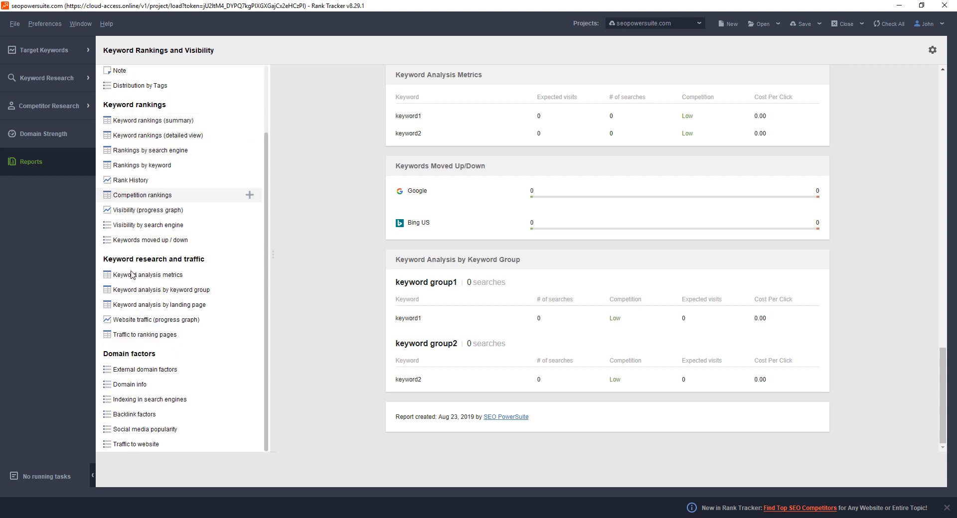
left_click(250, 306)
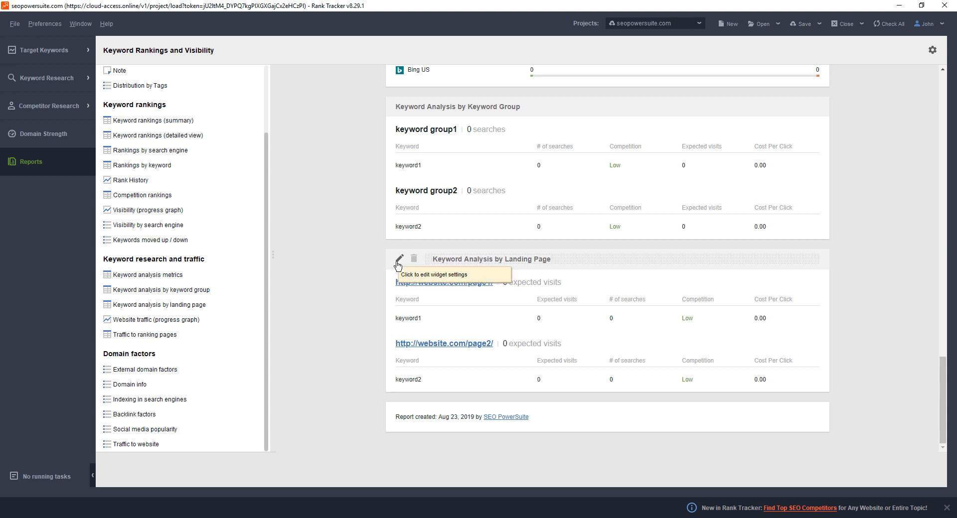
Add the Notes and Tags columns to the Keyword Analysis by Landing Page widget
left_click(399, 259)
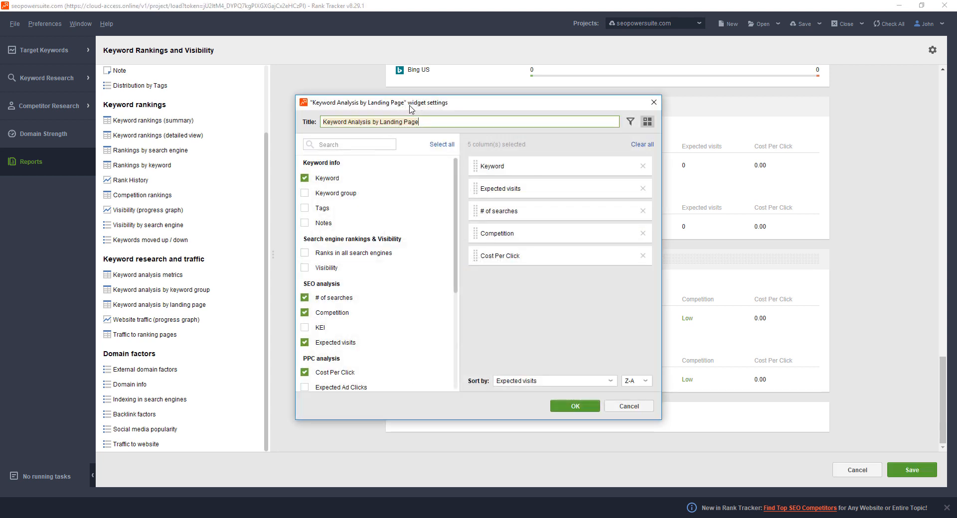
left_click_drag(400, 107, 274, 98)
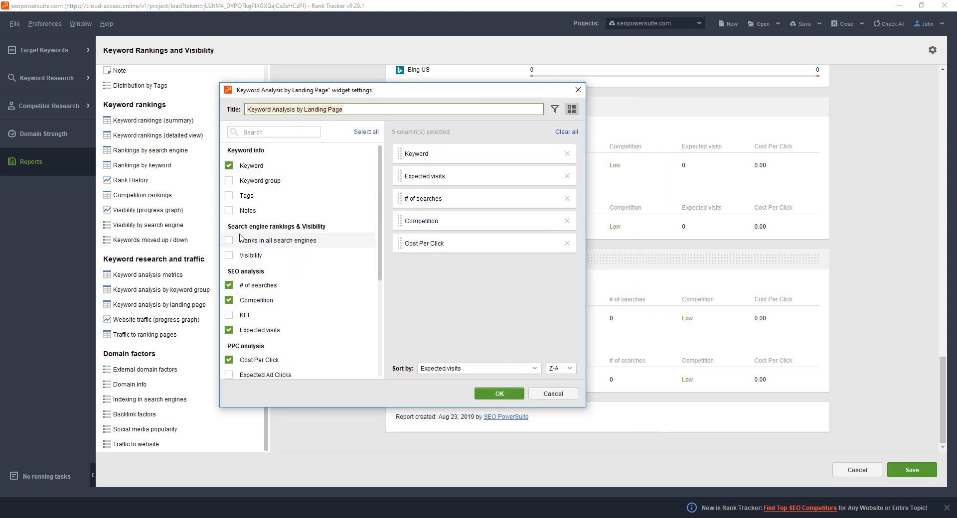
left_click(230, 211)
left_click(229, 195)
left_click(499, 394)
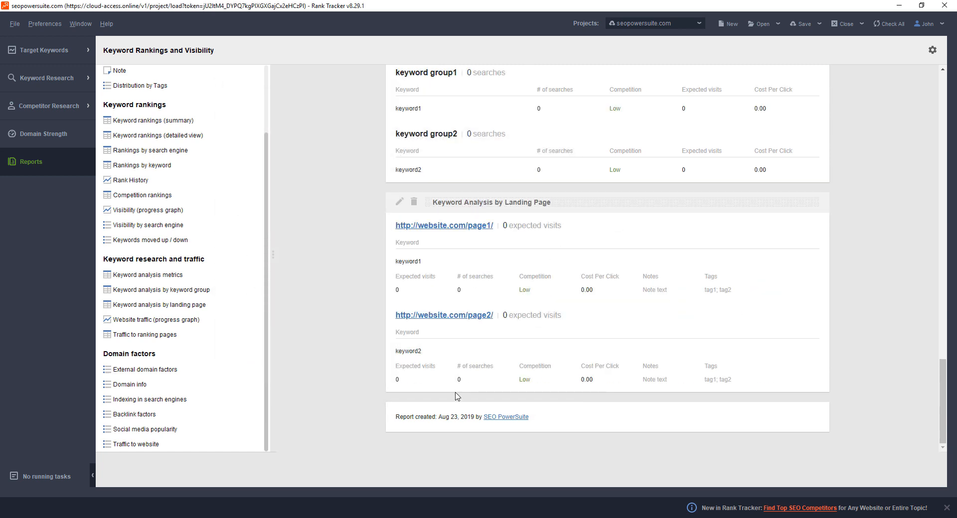
In the report settings, choose the dark blue default color scheme for the report
scroll(381, 179, "up", 10)
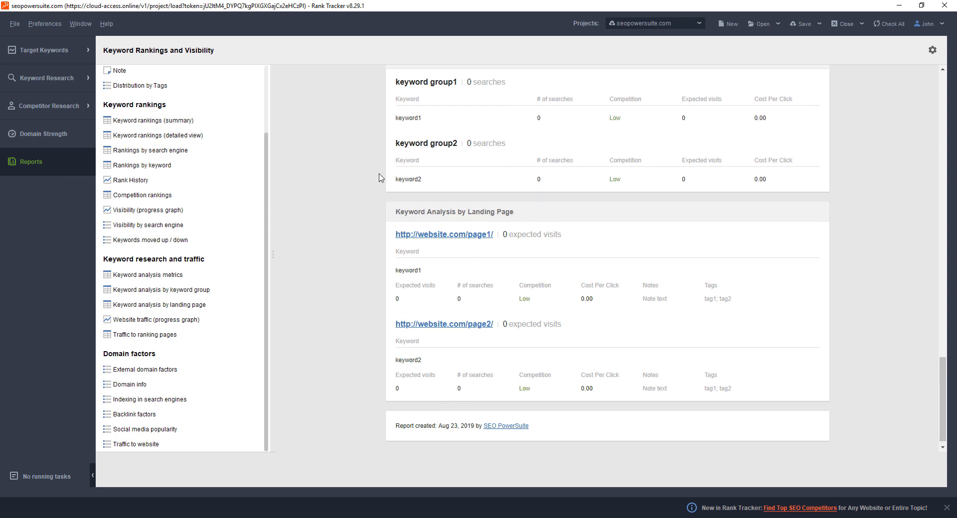
scroll(410, 235, "up", 15)
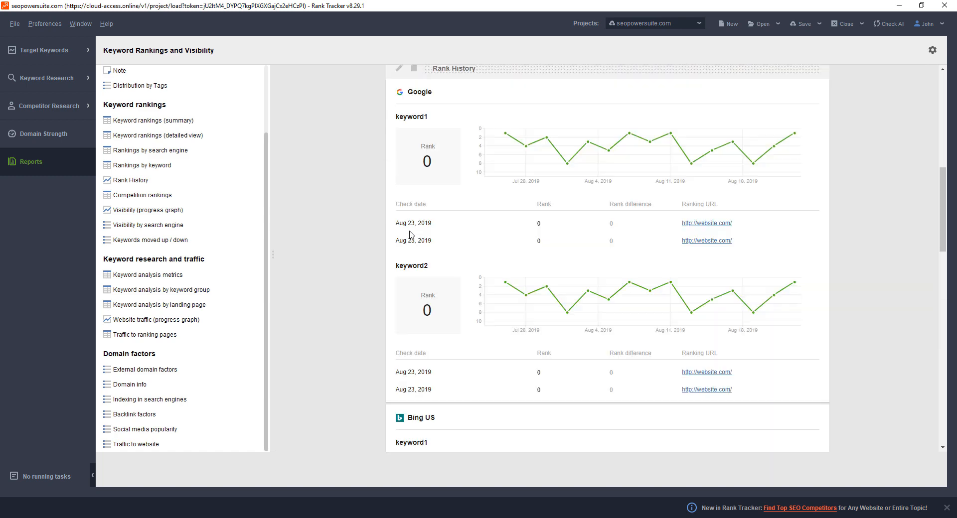
scroll(409, 235, "up", 3)
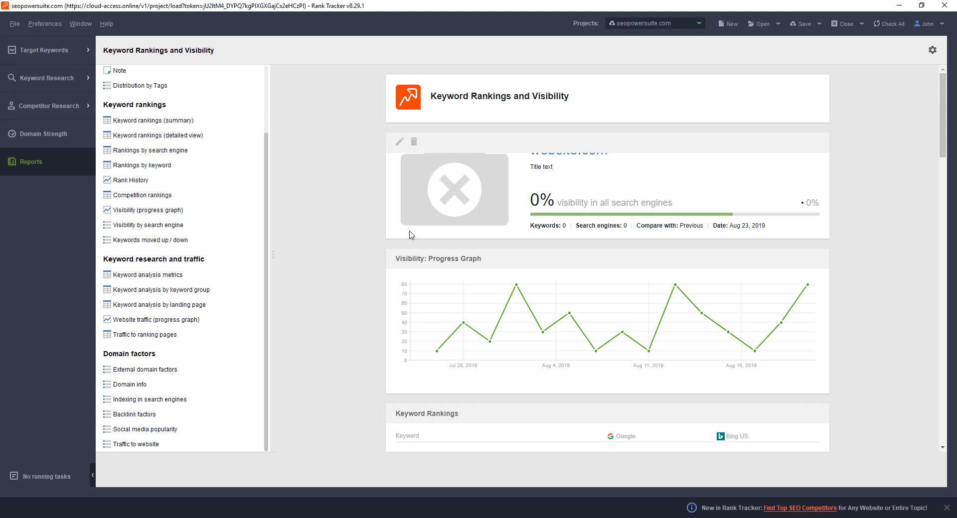
left_click(932, 49)
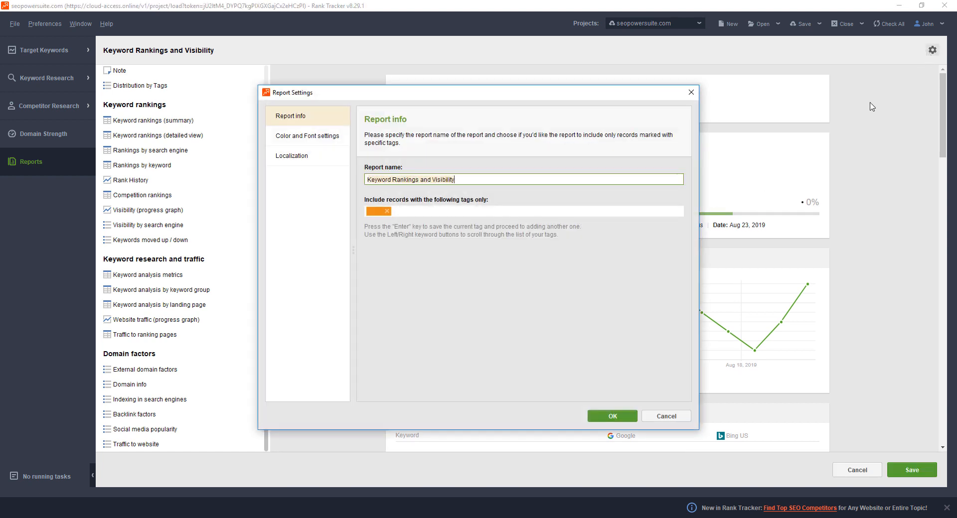
left_click_drag(449, 102, 436, 93)
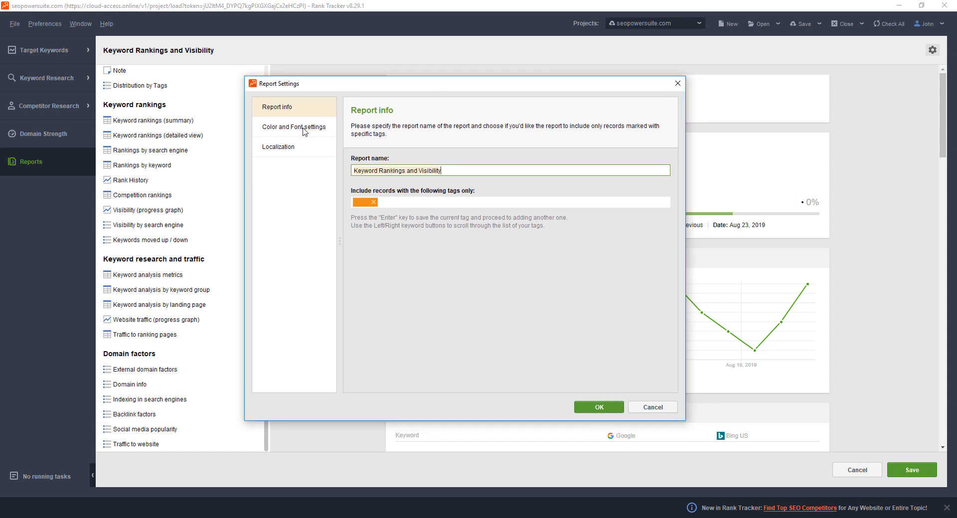
left_click(300, 130)
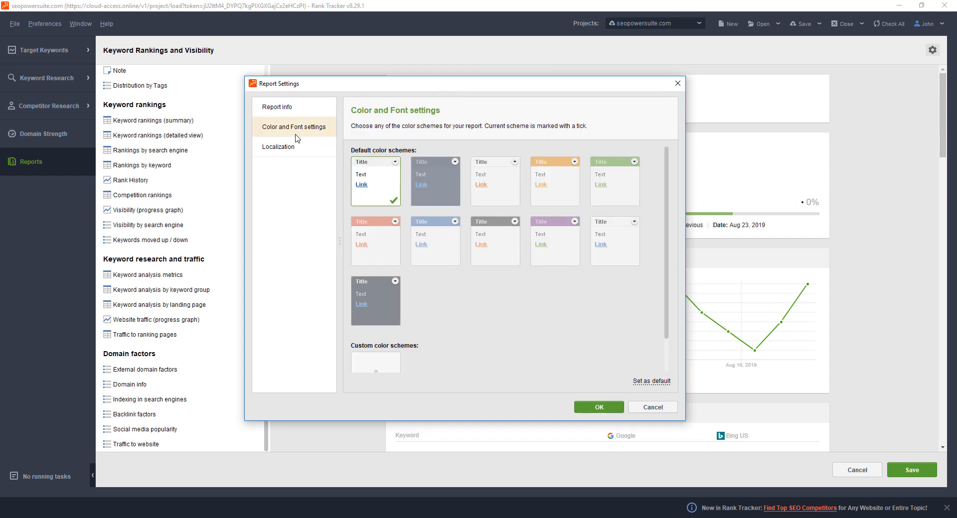
left_click(435, 190)
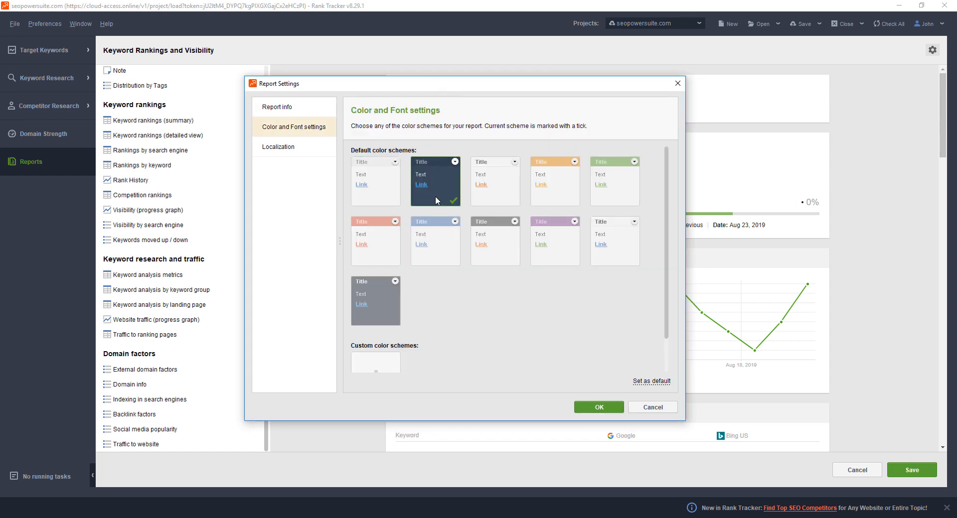
Set the report's localization language to English, apply the report settings, and save the template
left_click(295, 152)
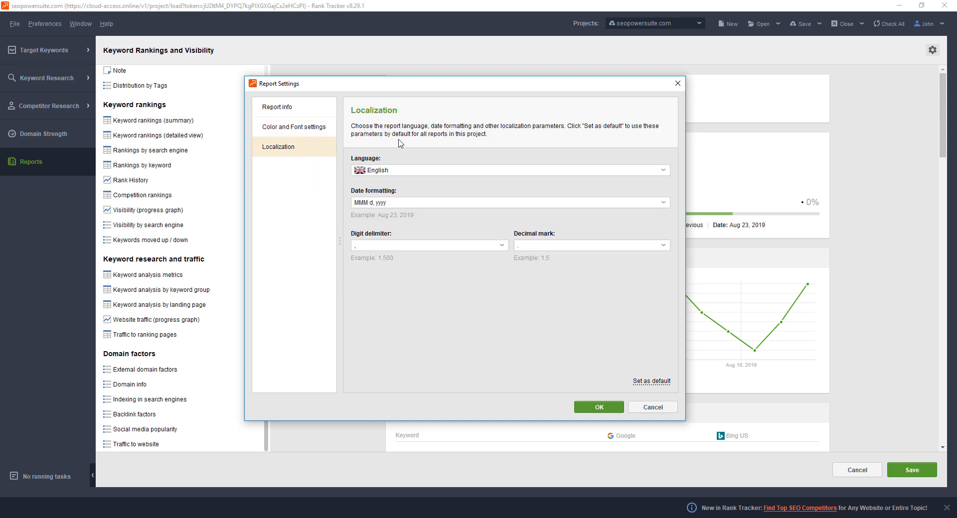
left_click(405, 172)
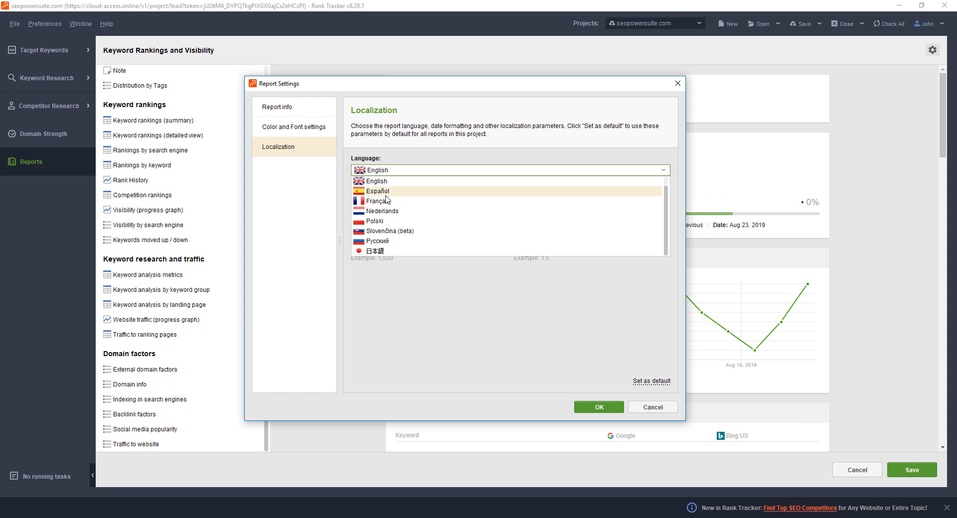
left_click(429, 181)
left_click(599, 408)
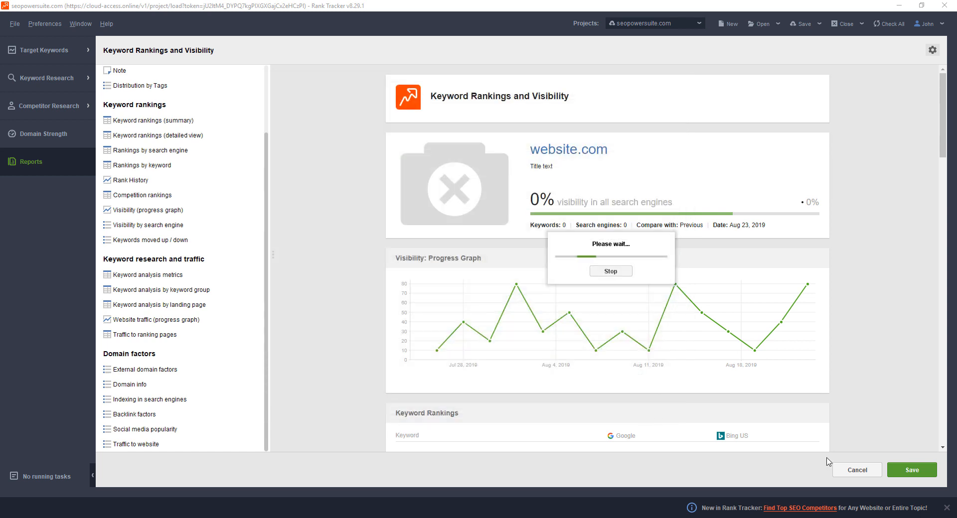
left_click(916, 473)
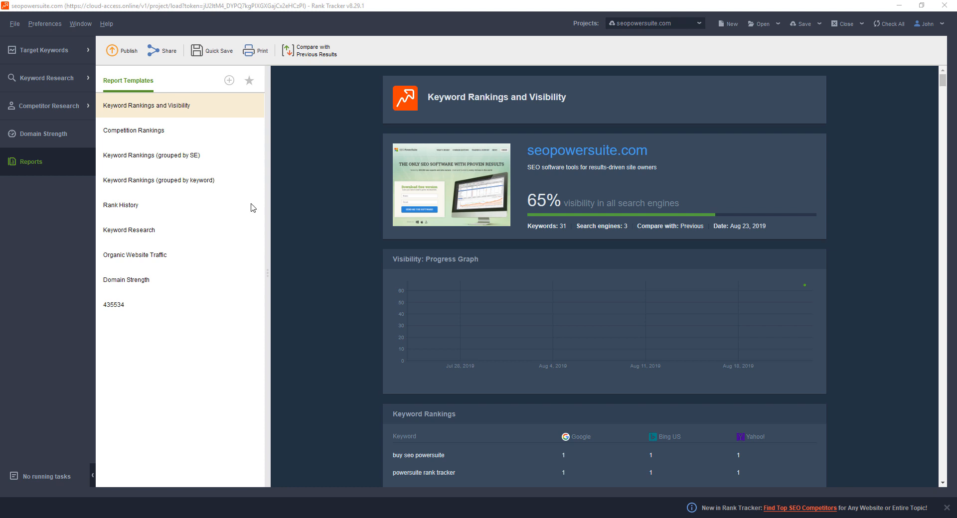
Open the rank tracking list under target keywords and select only the "back links checker" keyword
left_click(44, 58)
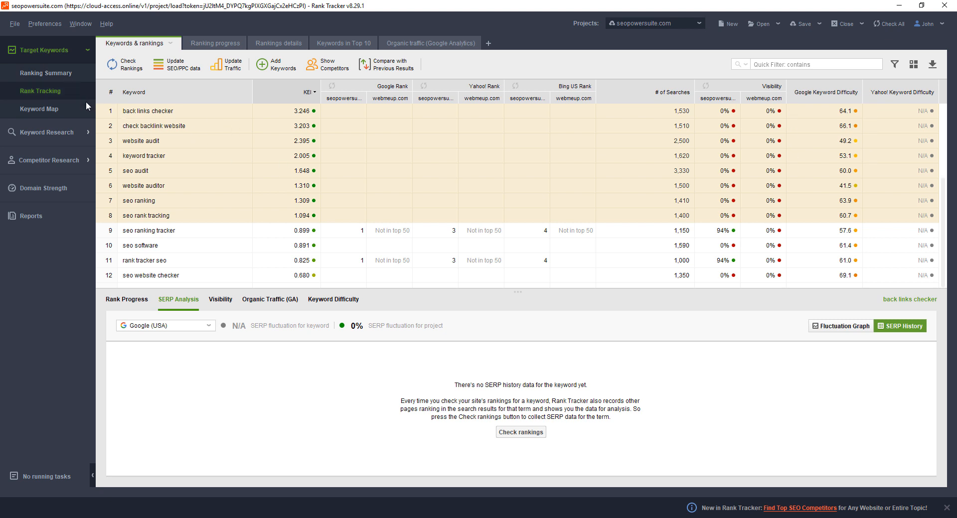
left_click(216, 122)
left_click_drag(221, 110, 232, 185)
left_click(220, 115)
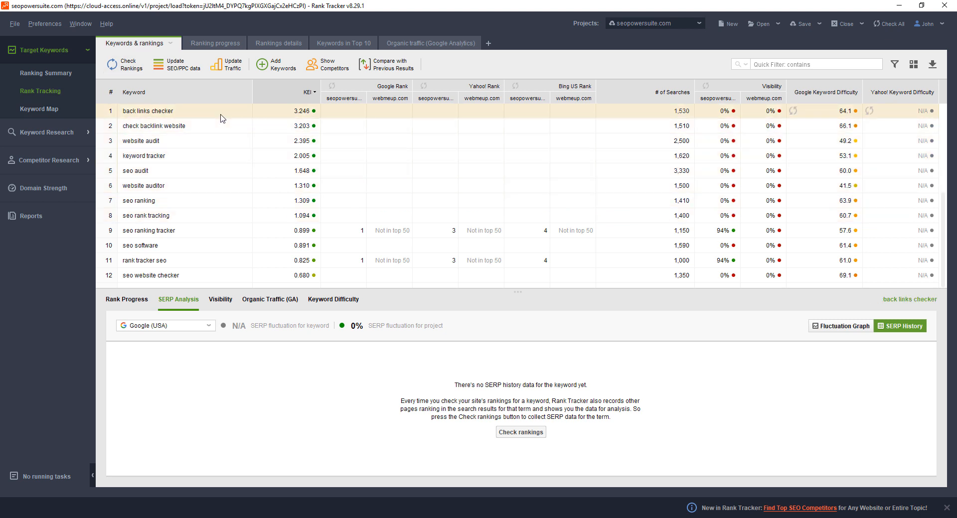
View the search engine choices for checking the selected keyword's rankings, and run an SEO and PPC analysis update for it
left_click(125, 69)
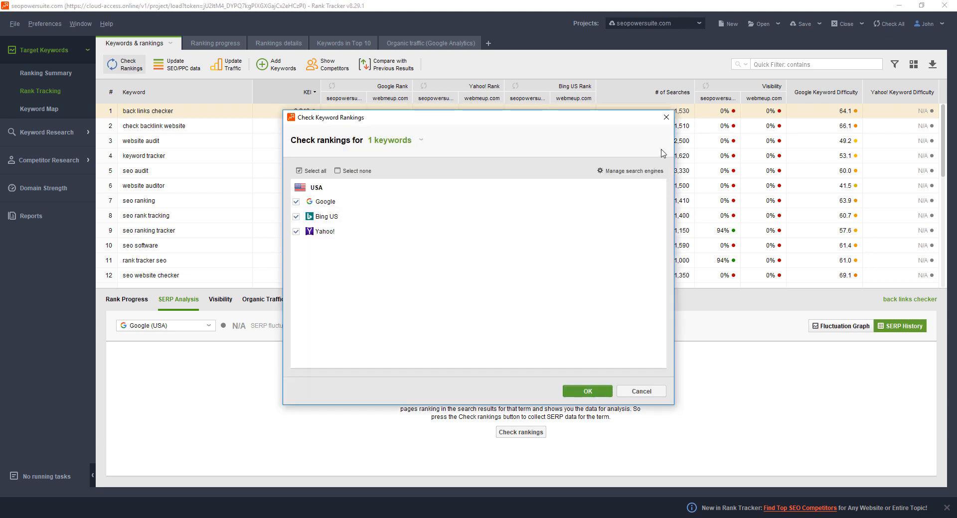
left_click(664, 121)
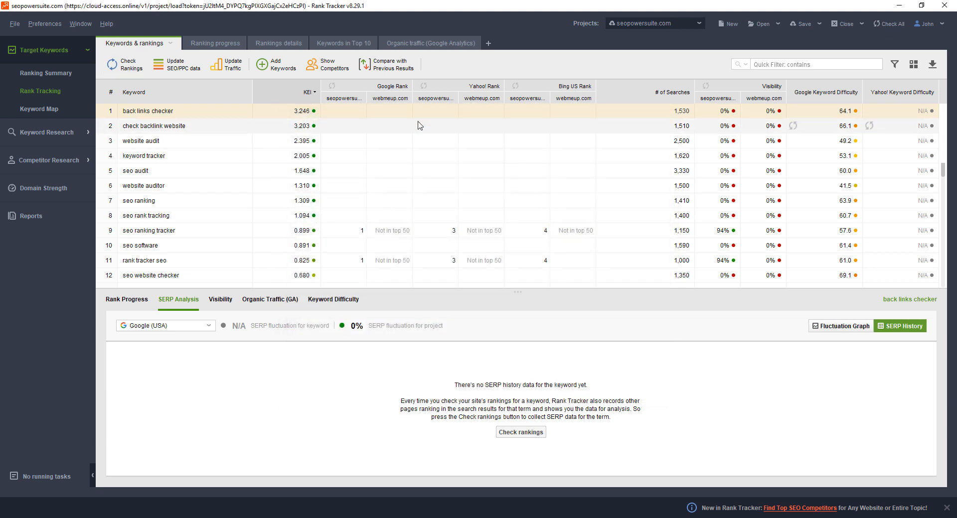
left_click(174, 68)
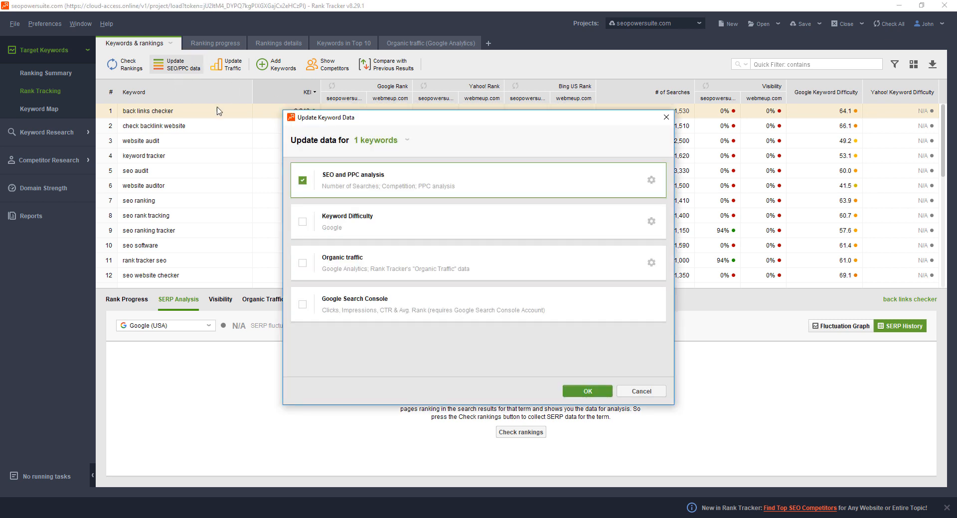
left_click(587, 392)
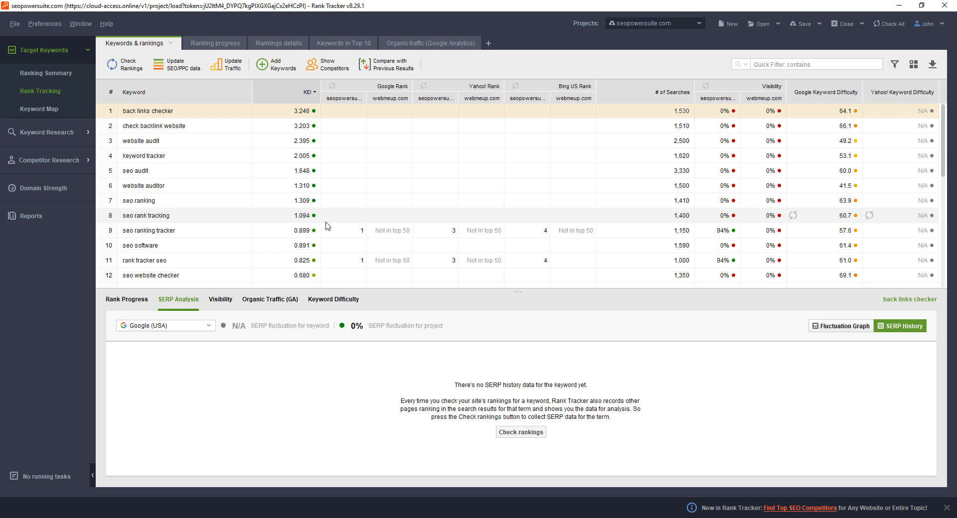
In the Scheduler, set up a new task that checks search engine rankings for the seopowersuite.com project daily at 2:12 PM from Aug 23, 2019
left_click(53, 22)
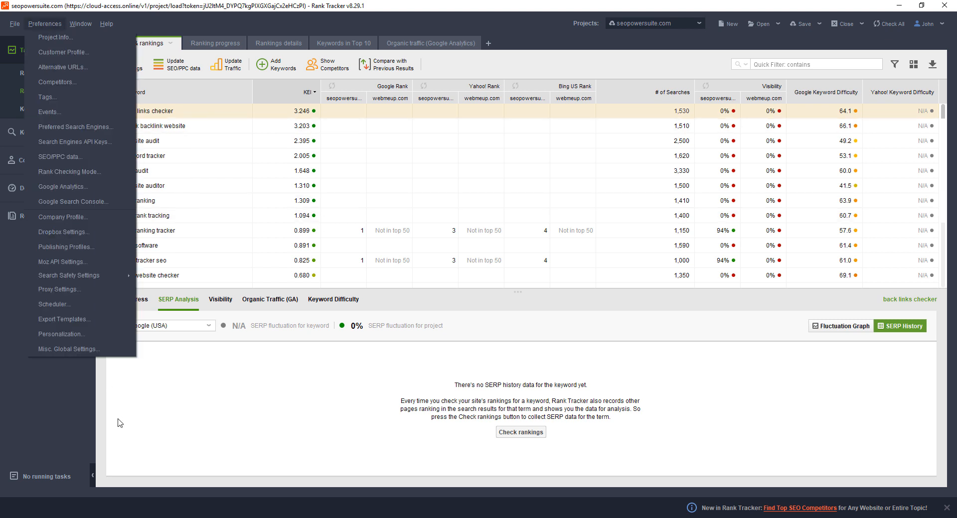
left_click(70, 303)
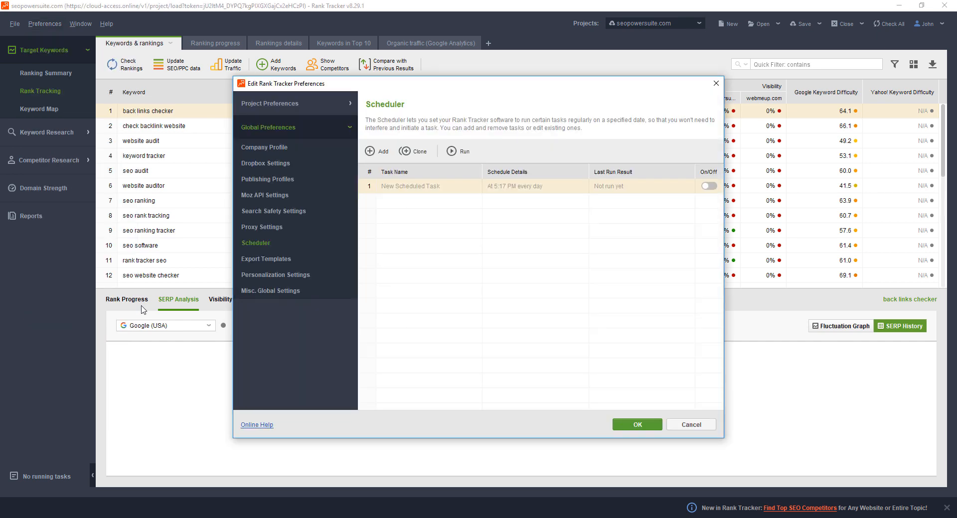
left_click(383, 151)
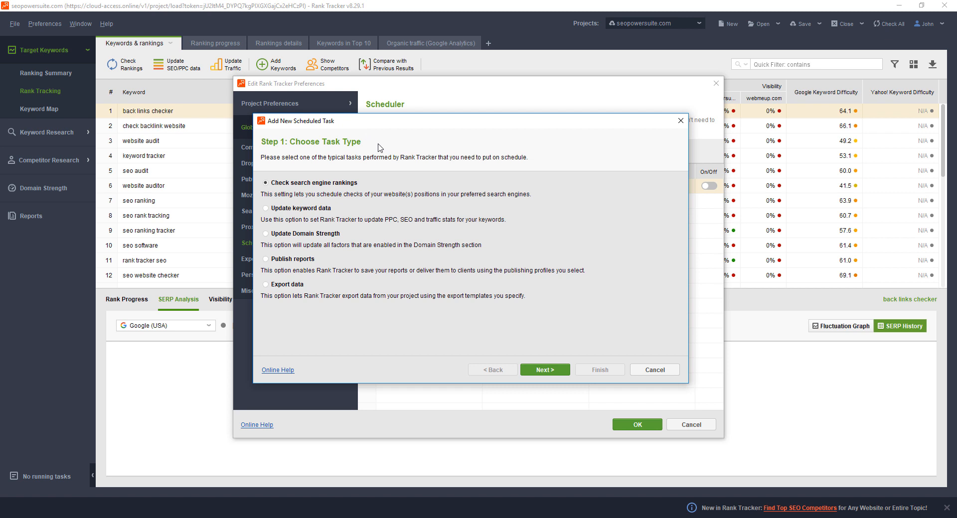
left_click(546, 377)
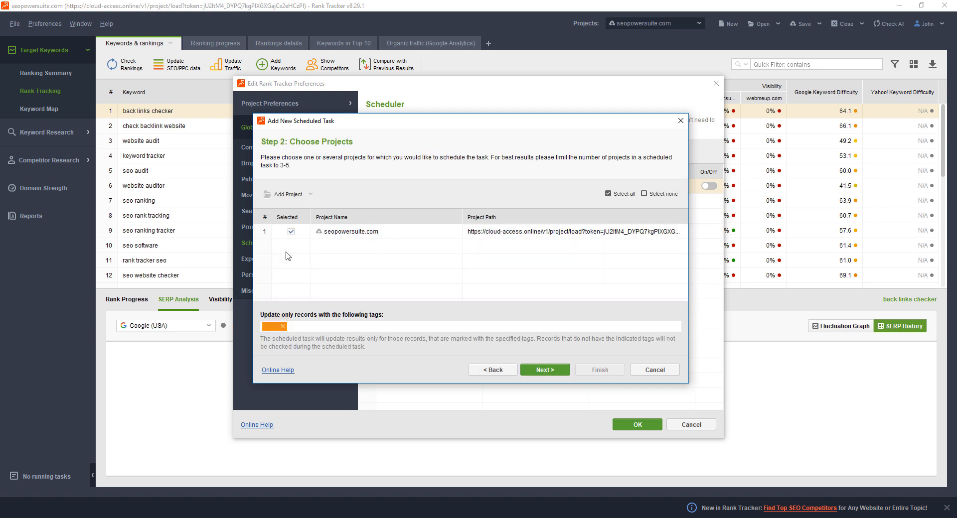
left_click(545, 370)
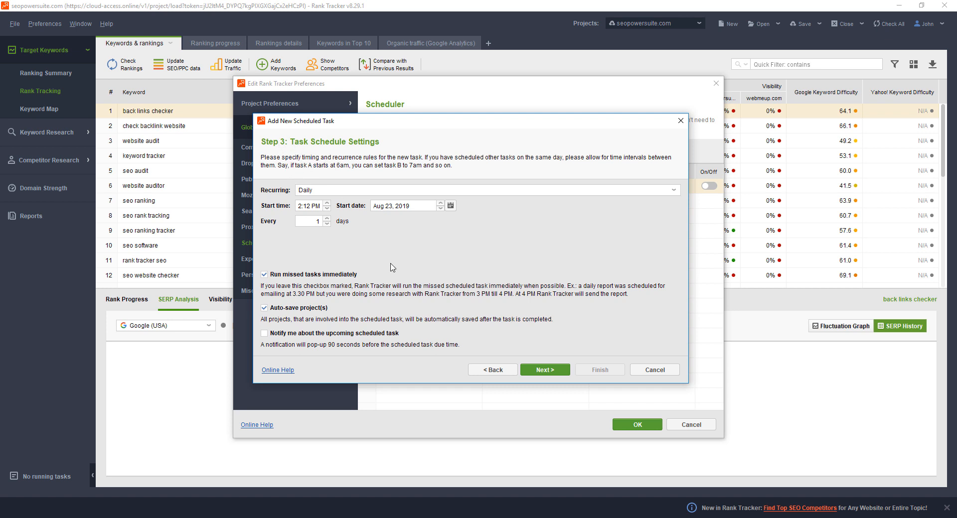
left_click(554, 374)
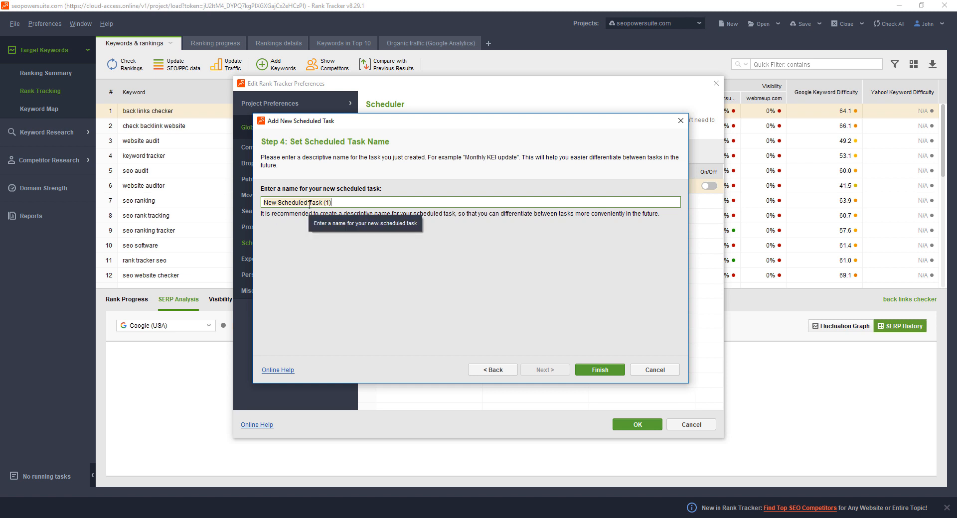
Name the scheduled task "Check rankings", finish creating it, and close the preferences
key("ctrl+a")
key("BackSpace")
type("Check ")
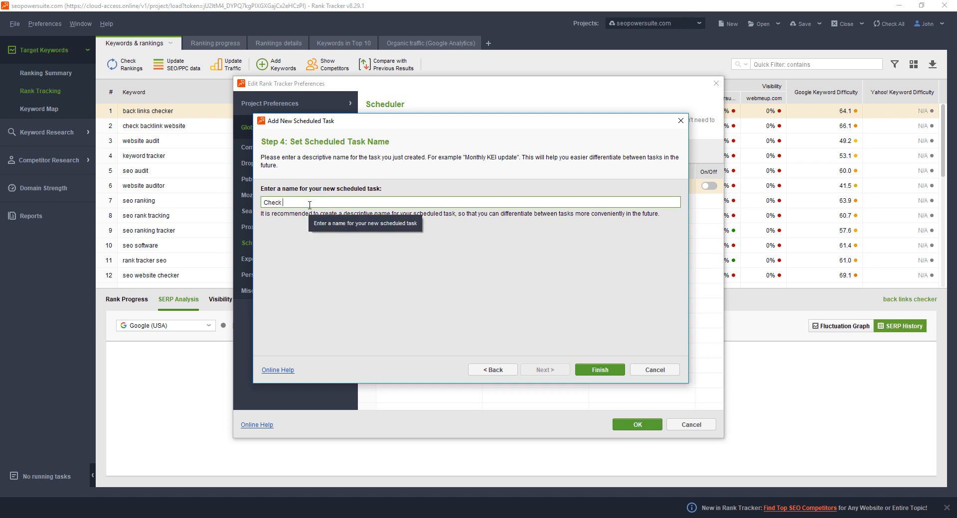
type("rankings")
left_click(594, 376)
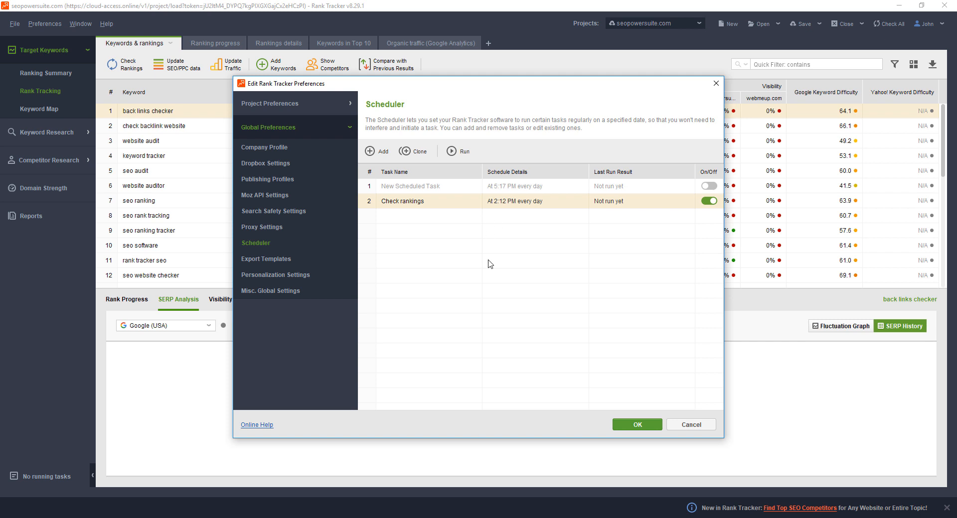
left_click(716, 85)
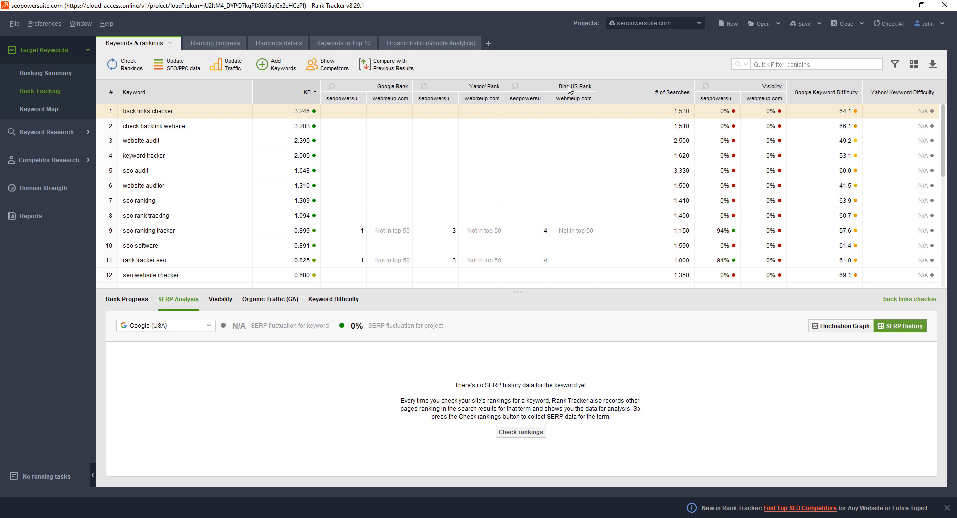